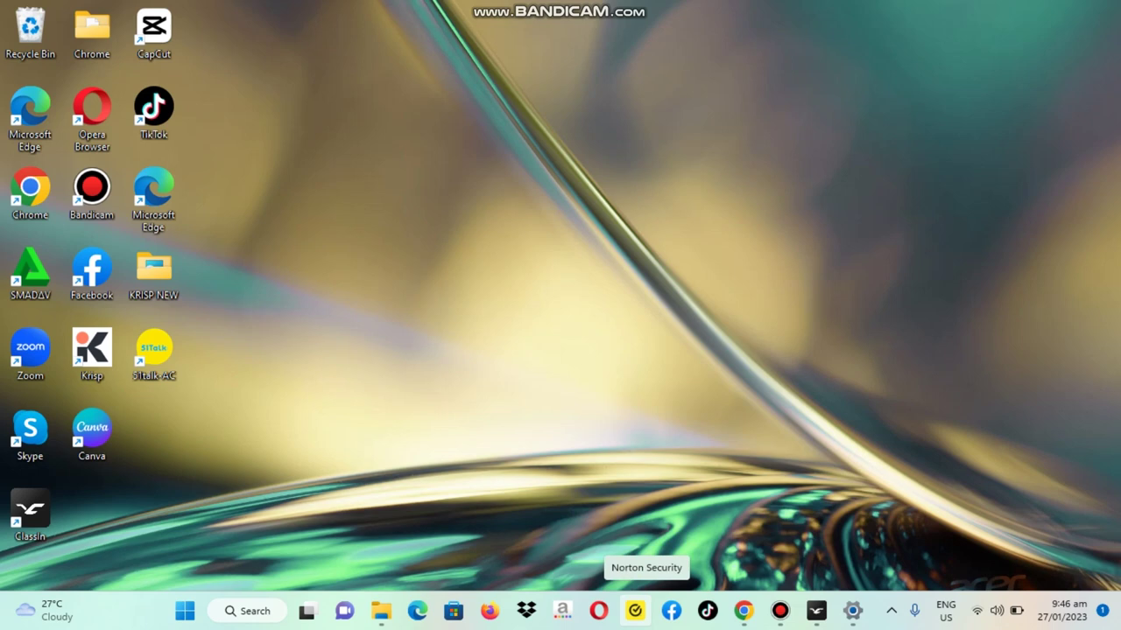
Step: Switch to Word and open the recent file named Document from the Downloads folder
mouse_move(743, 610)
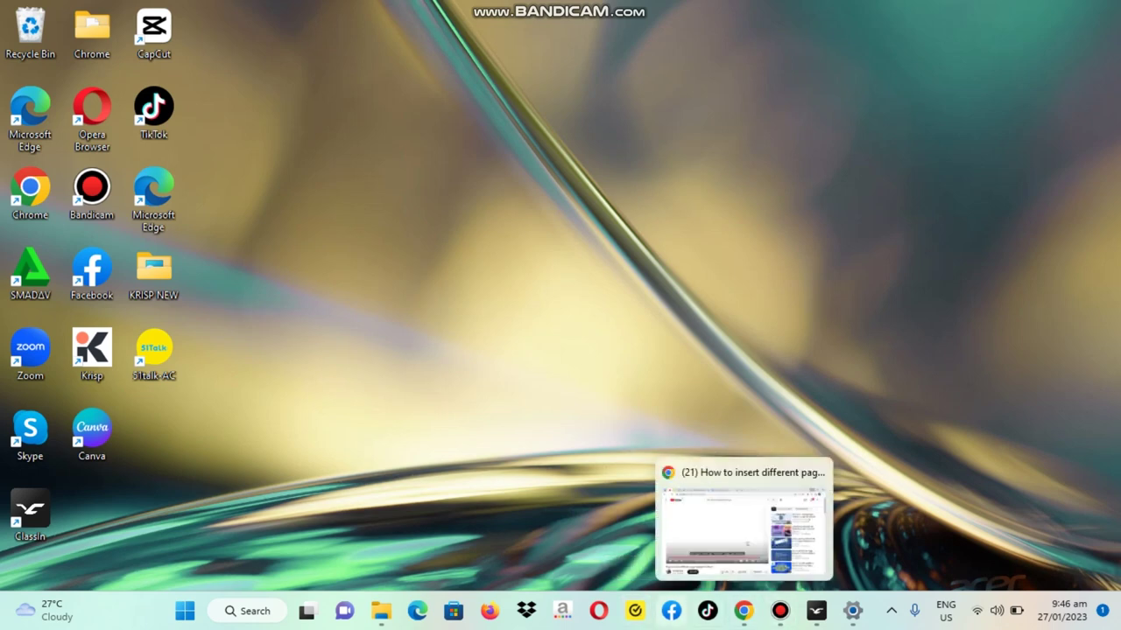
click(234, 611)
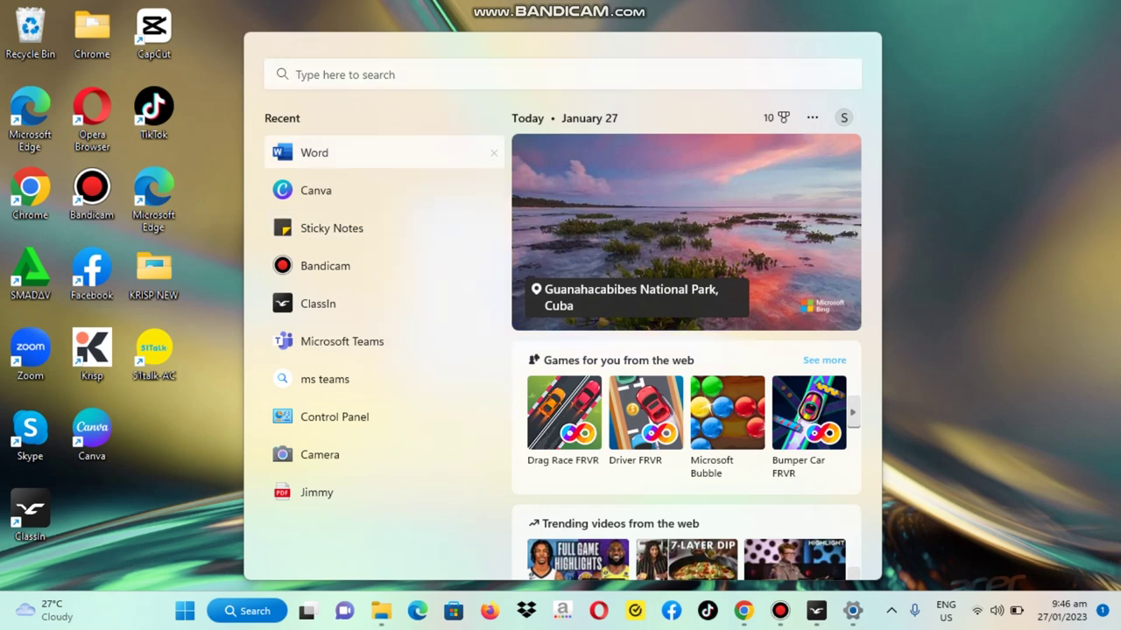
click(314, 152)
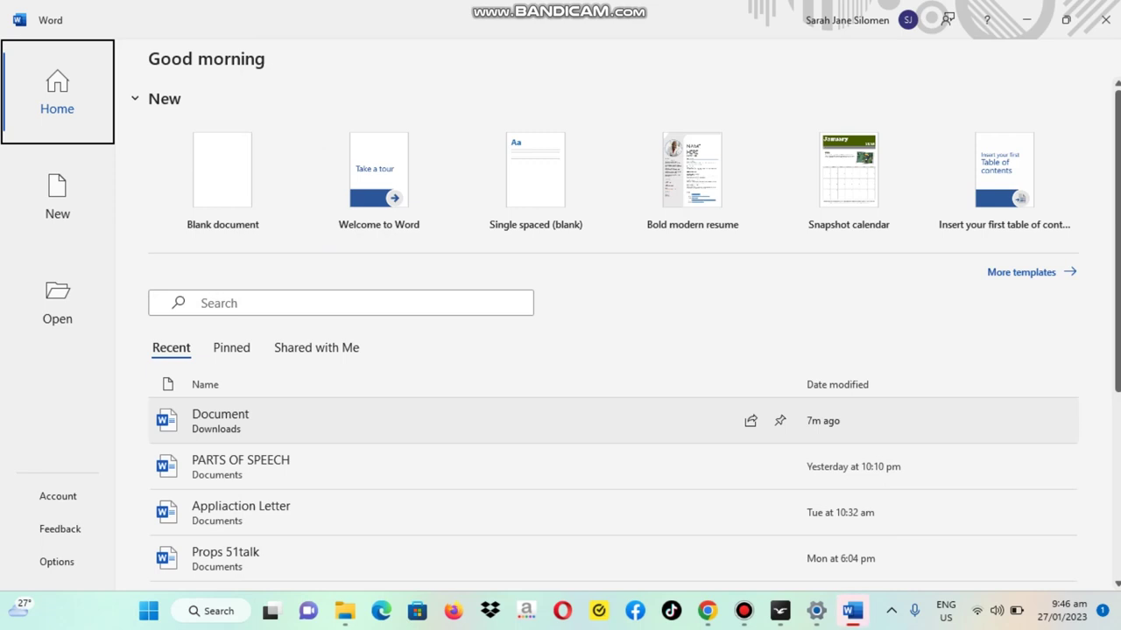
click(220, 420)
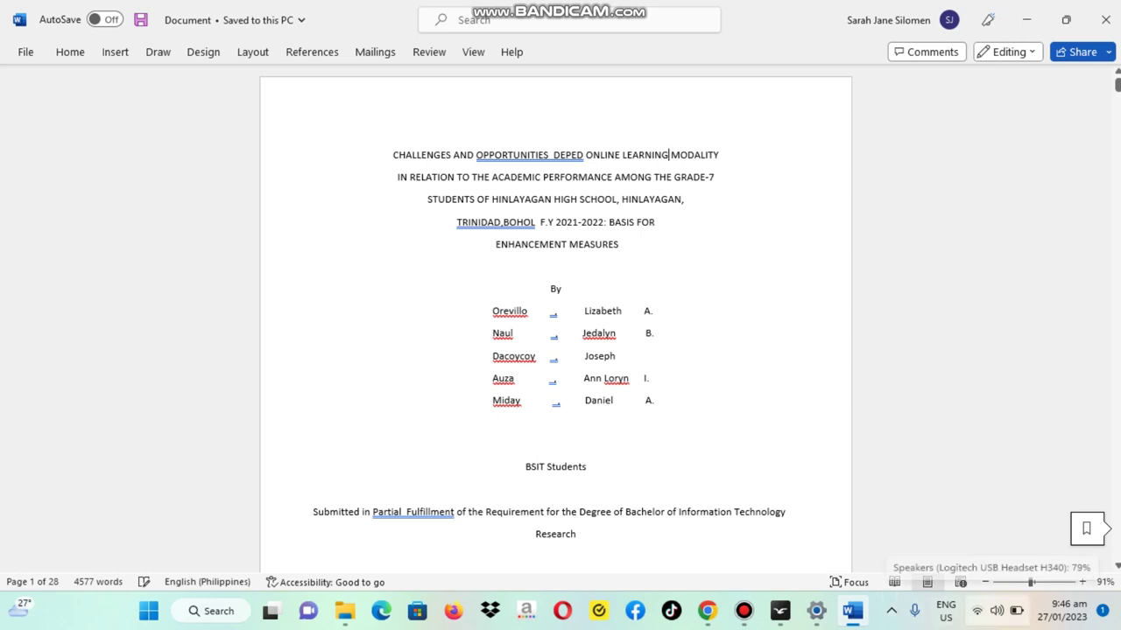
Step: Switch to Krisp and turn on noise removal for the microphone and the speaker
click(995, 610)
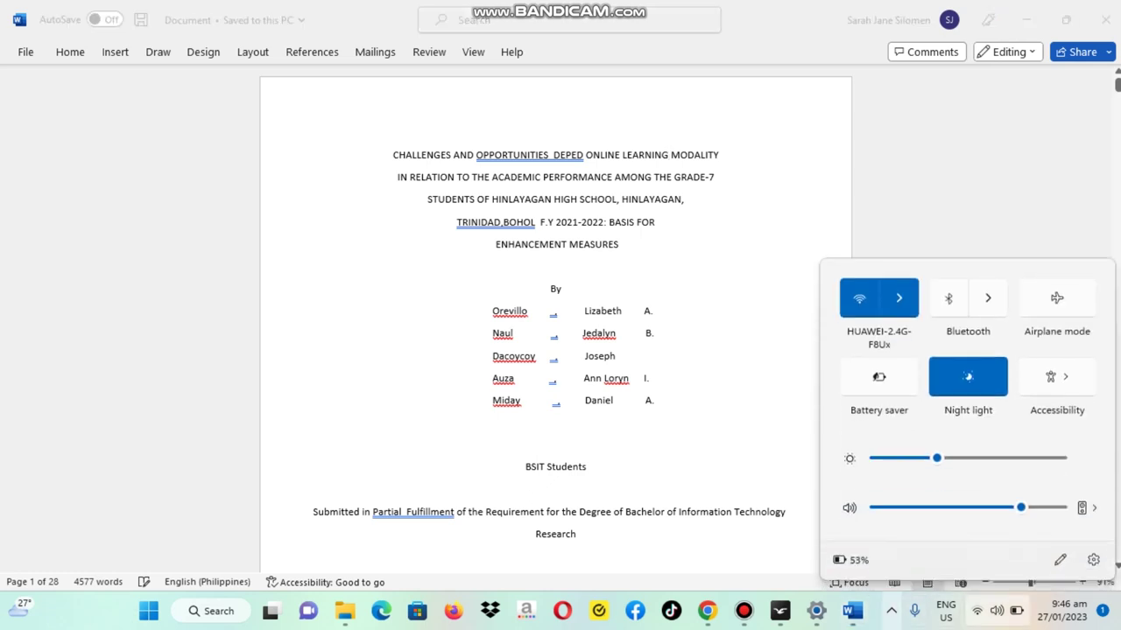
click(891, 610)
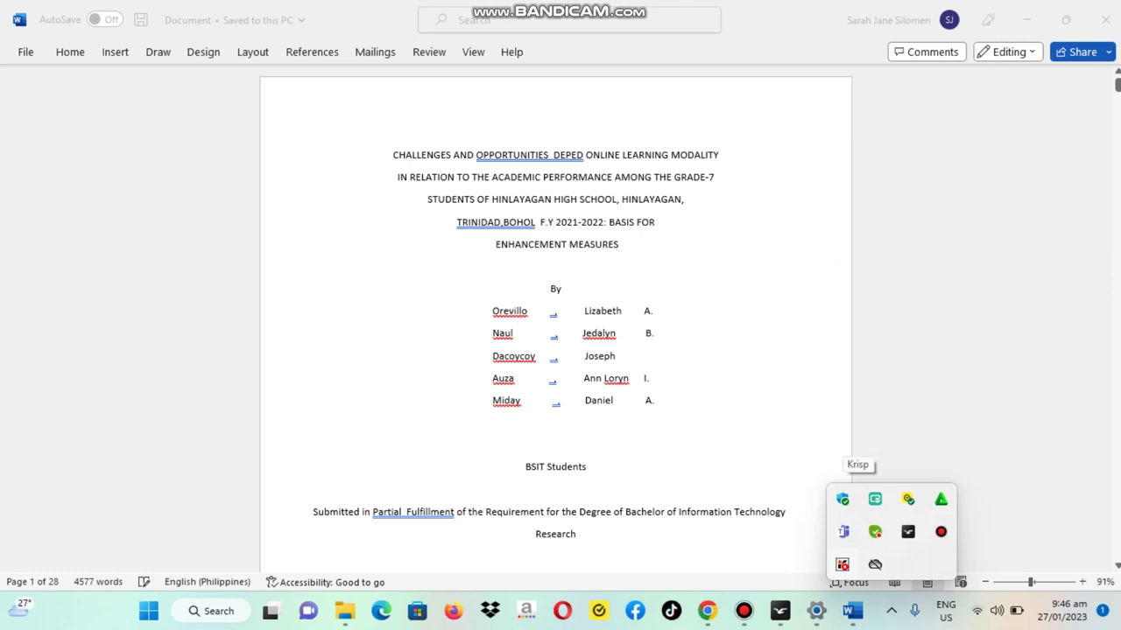
click(875, 499)
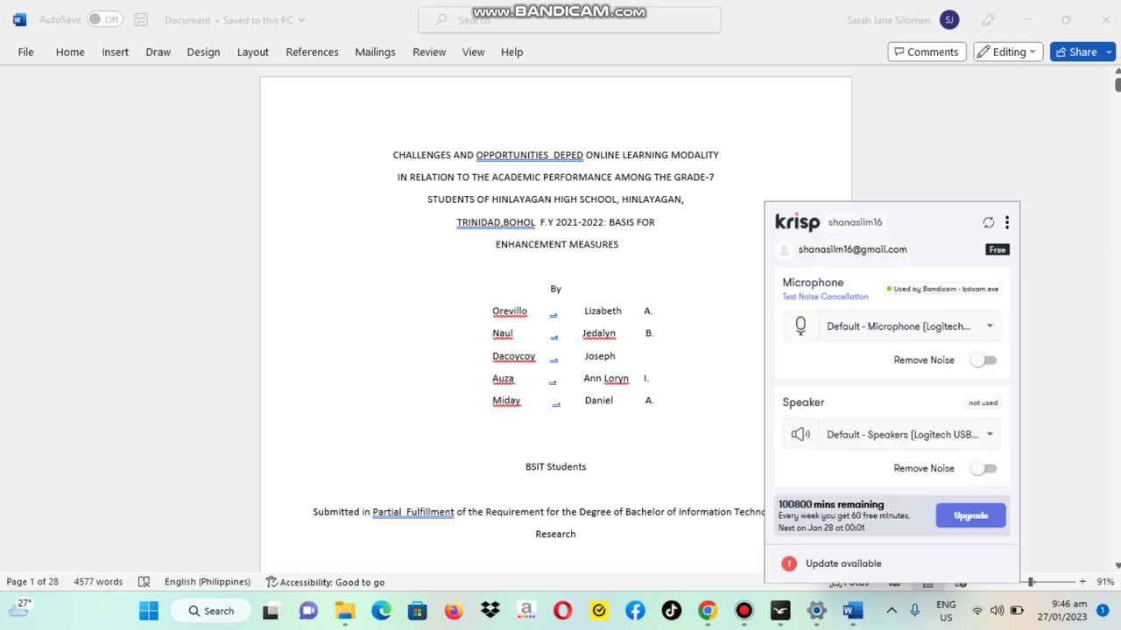
click(987, 360)
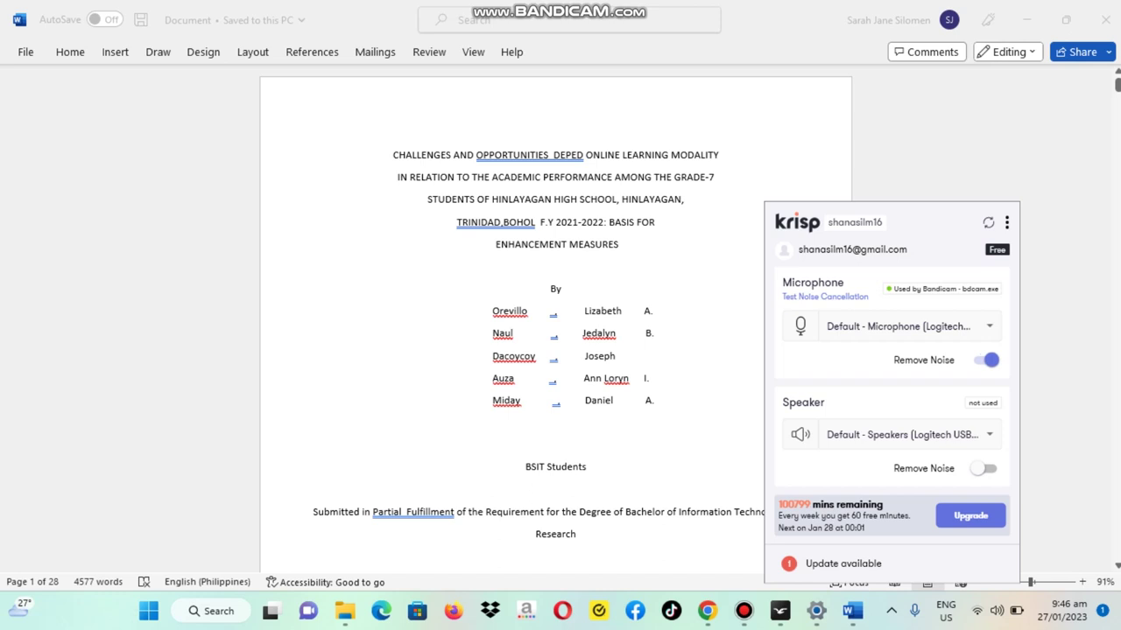
click(982, 468)
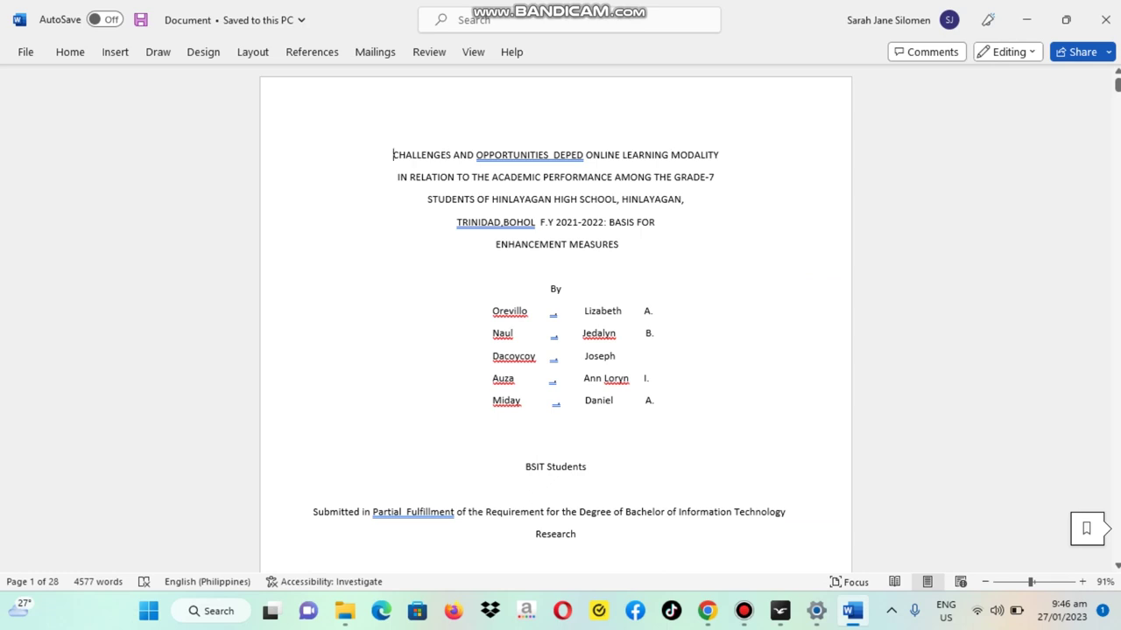
Step: Insert page numbers in the document header using the Plain Number 3 style for the top of the page
double_click(314, 118)
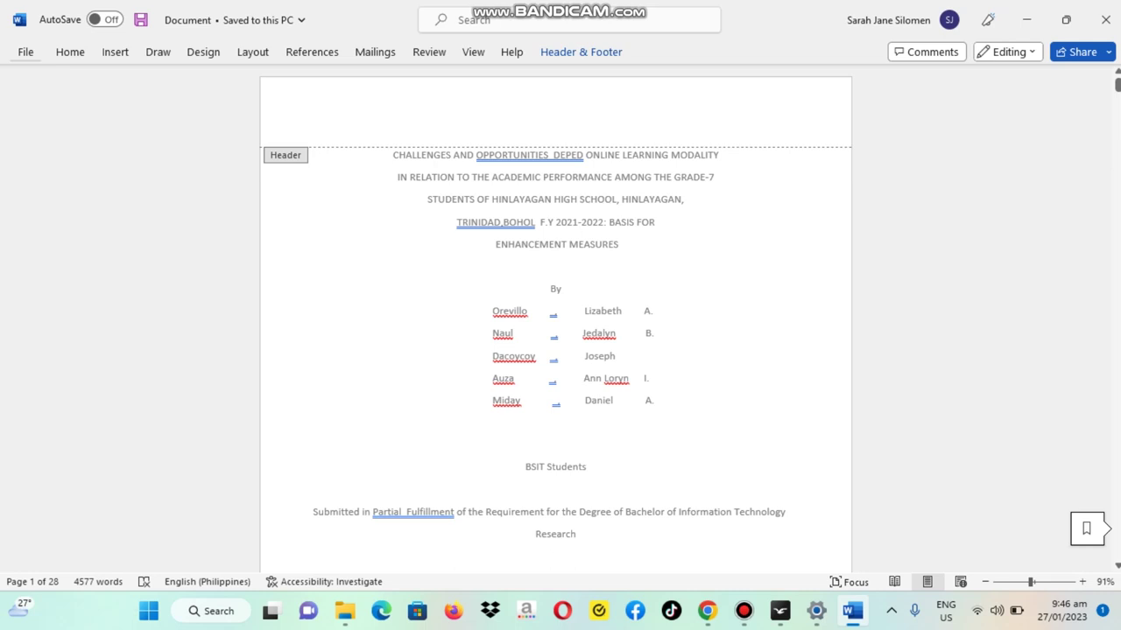
click(115, 51)
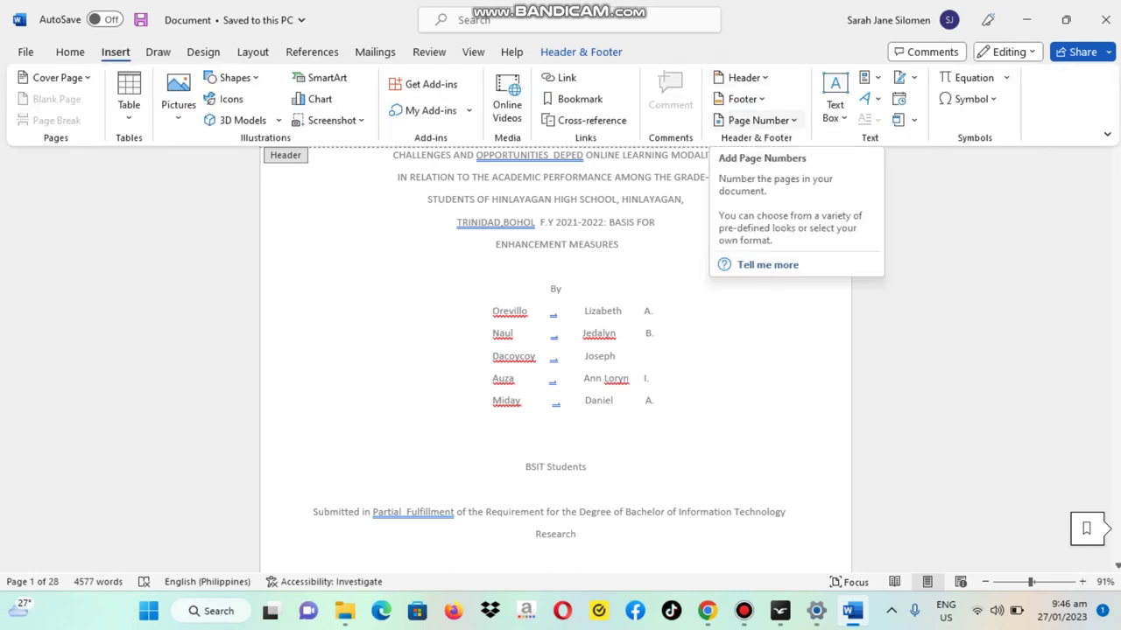
click(758, 120)
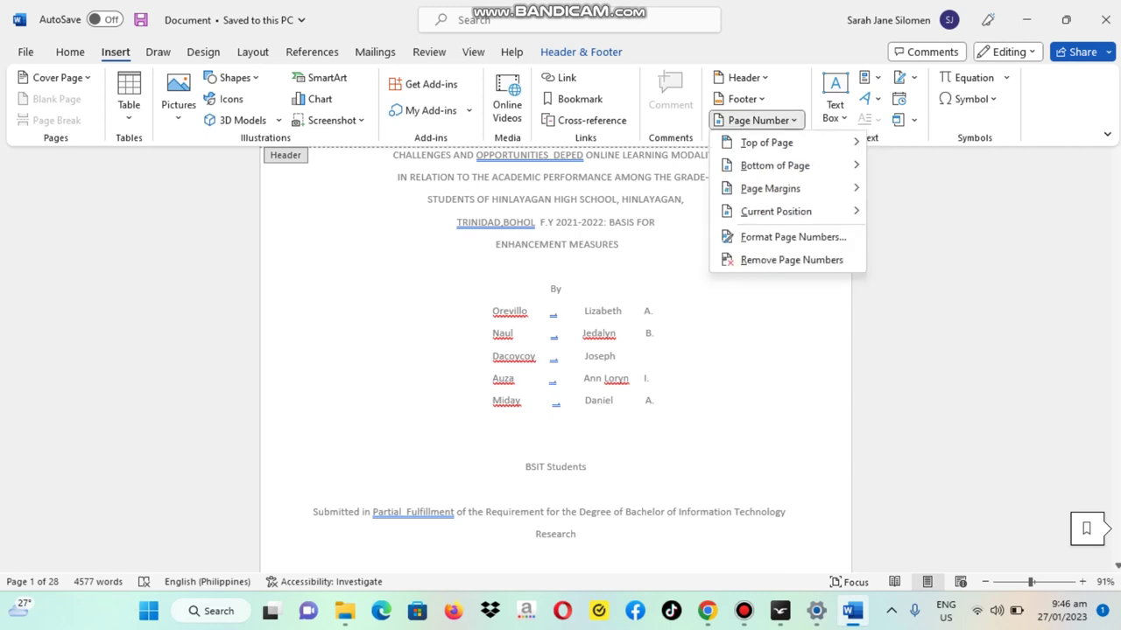
mouse_move(766, 142)
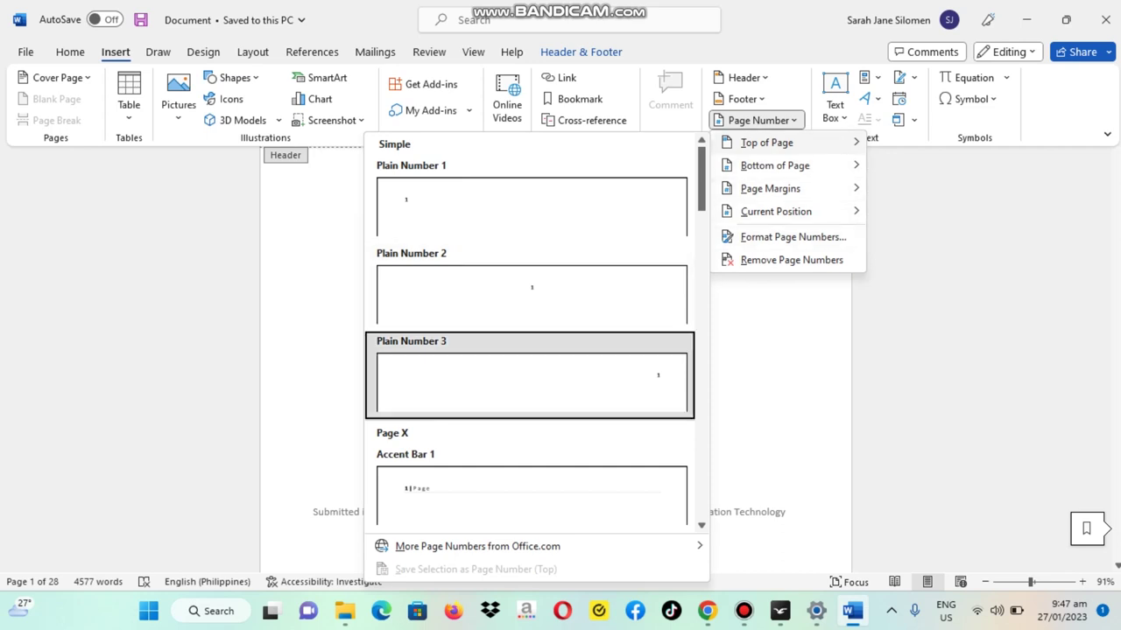
click(531, 381)
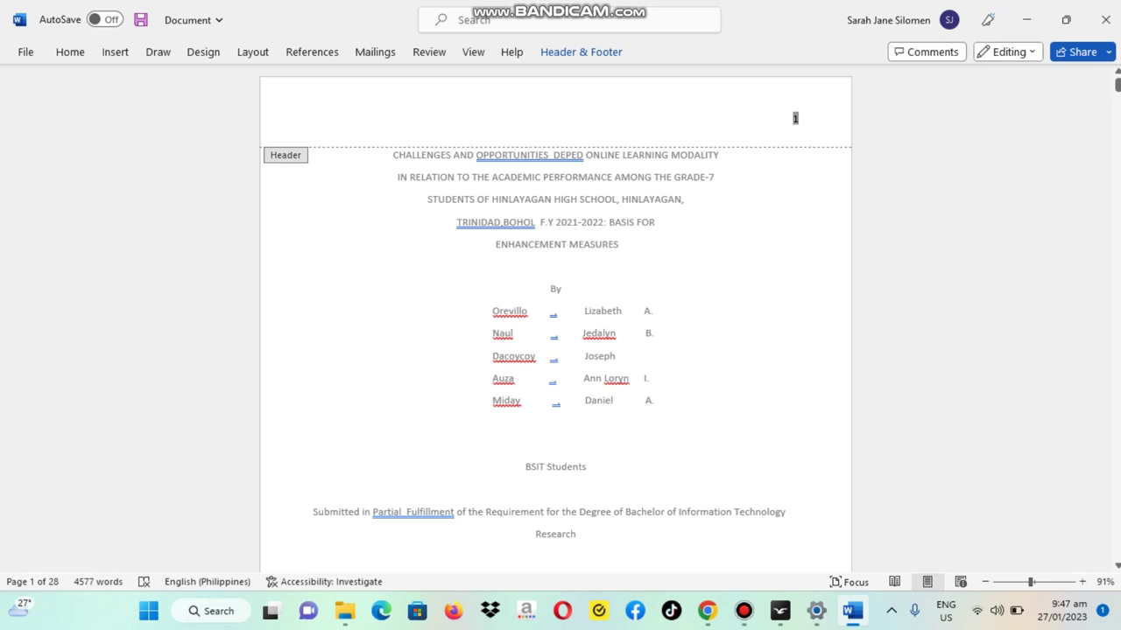
Step: Set the header page number format to lowercase Roman numerals (i, ii, iii) and leave header editing
double_click(795, 118)
double_click(795, 118)
right_click(796, 118)
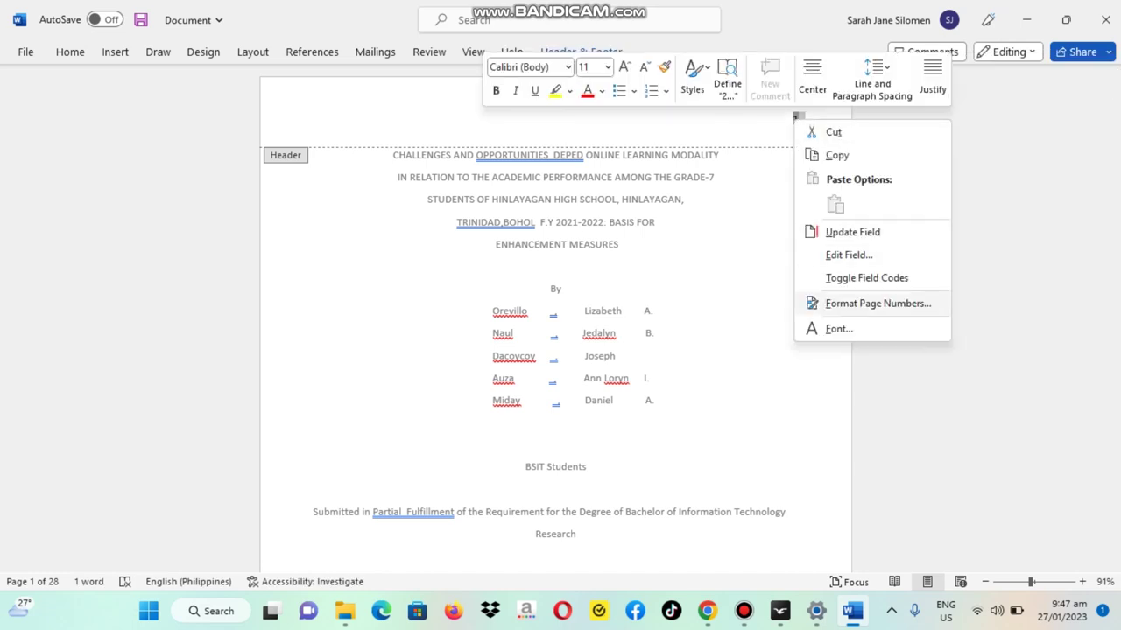
click(877, 303)
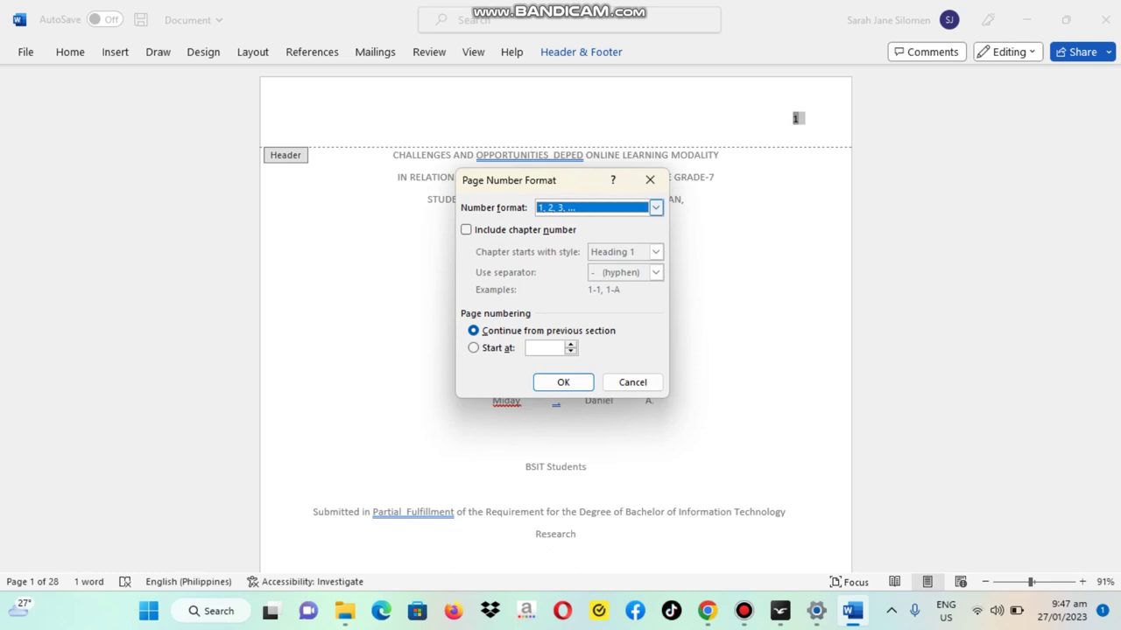
click(654, 207)
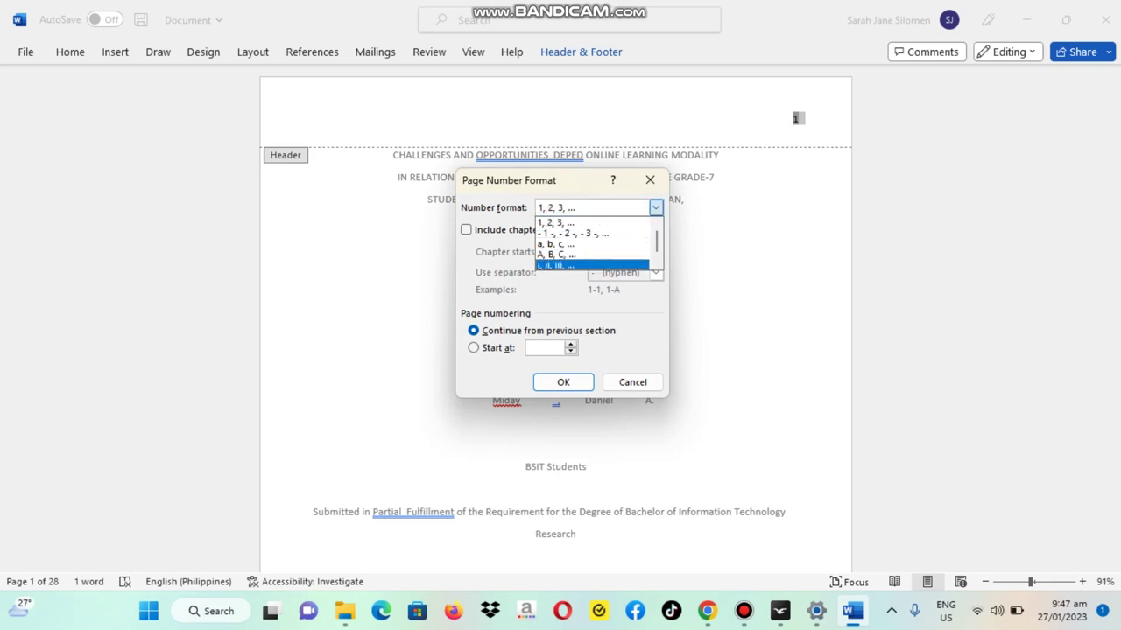
click(577, 265)
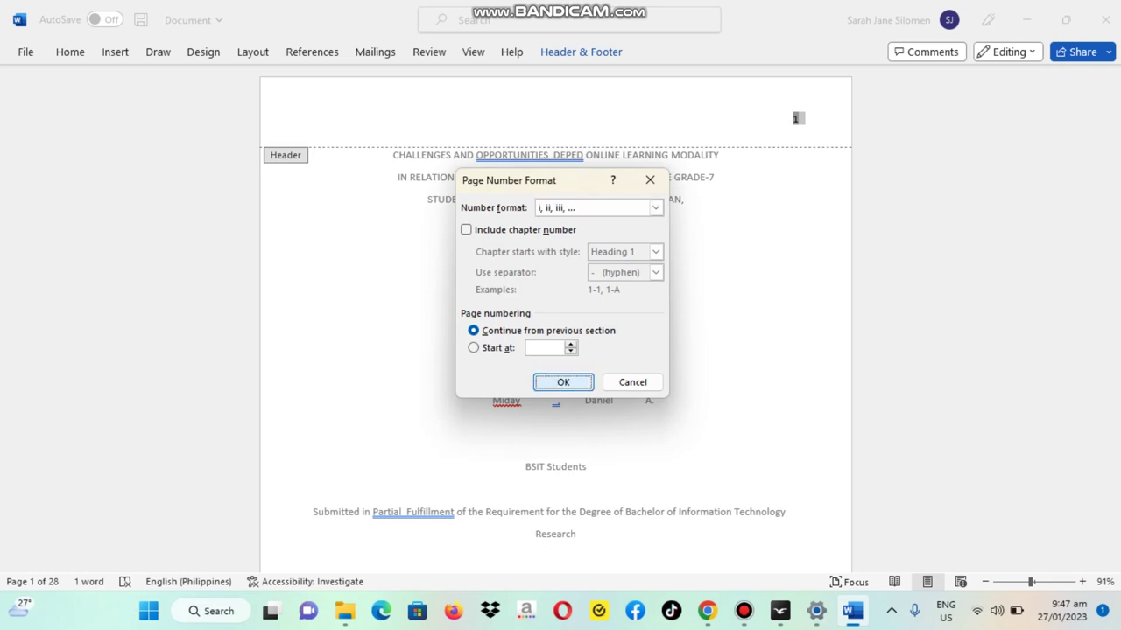
click(563, 381)
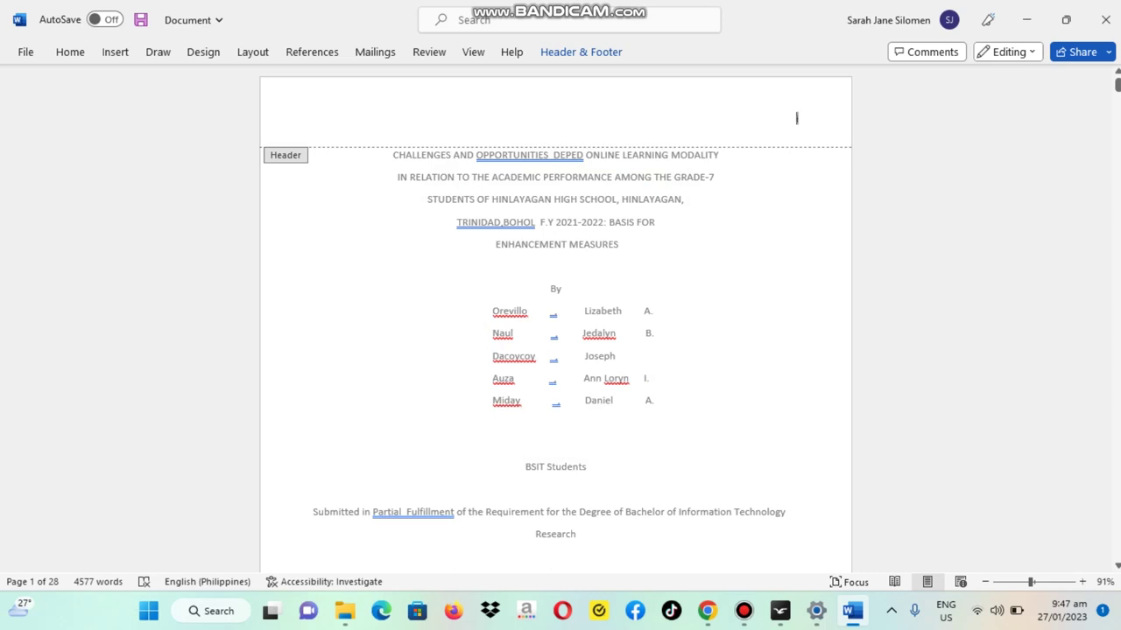
key(Escape)
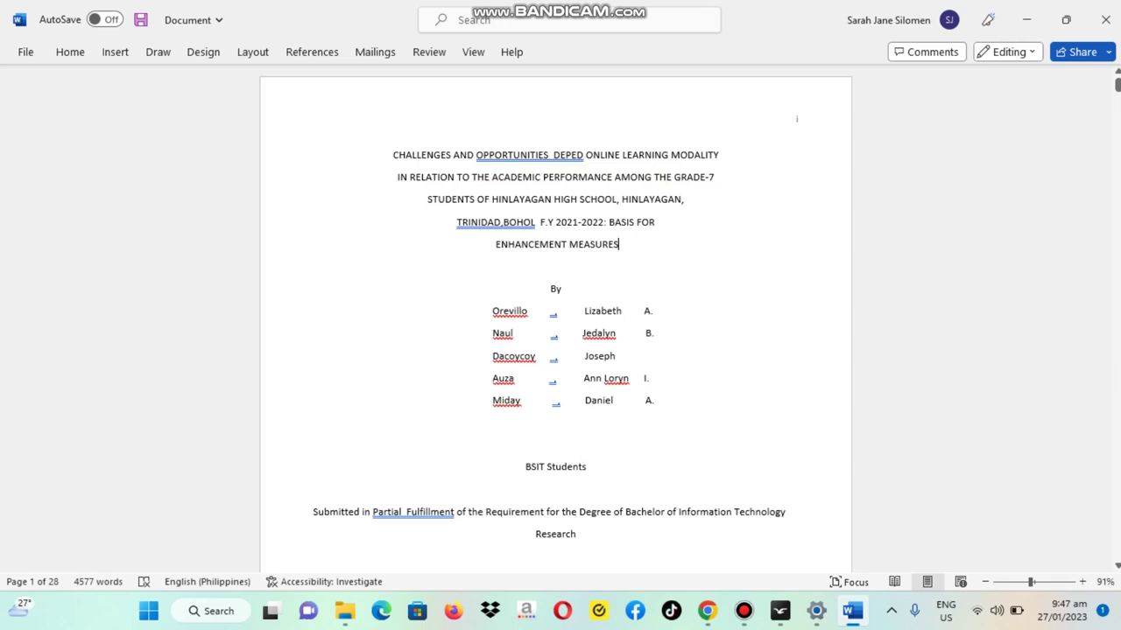
Step: Examine the page numbers in the headers from the title page through to the first page of Chapter 1
scroll(556, 319, down, 8)
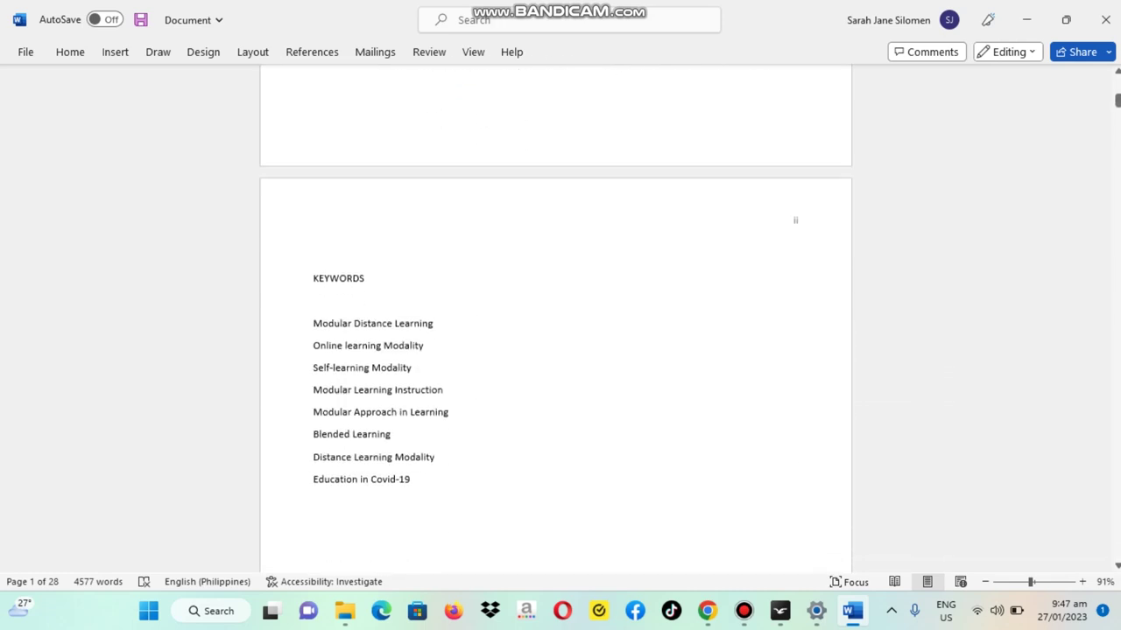
scroll(556, 319, down, 10)
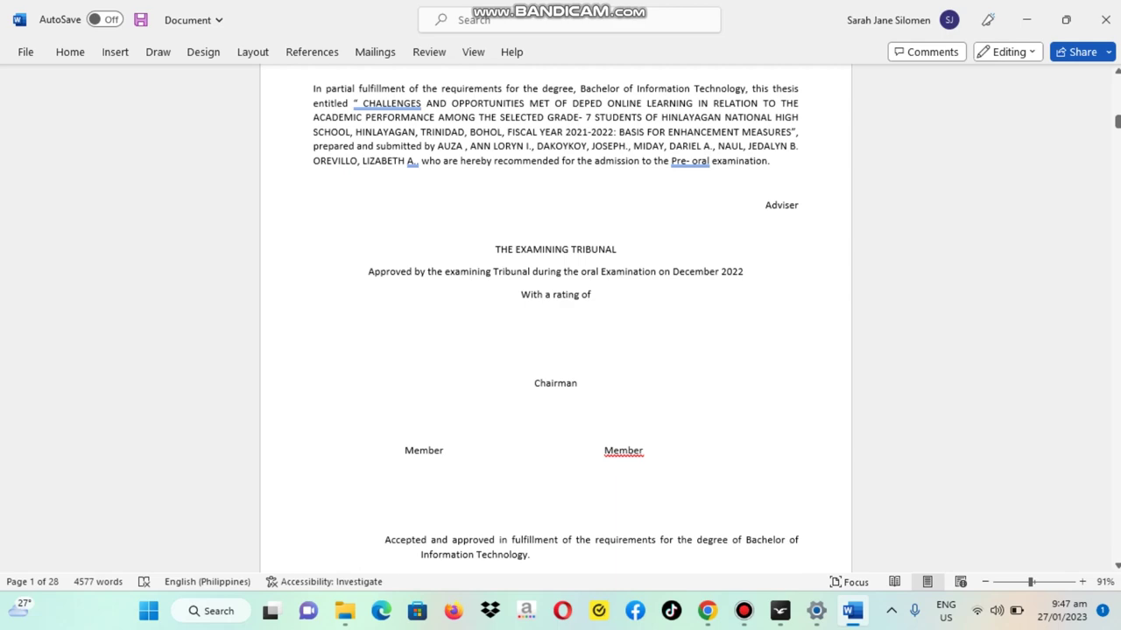
scroll(556, 318, down, 10)
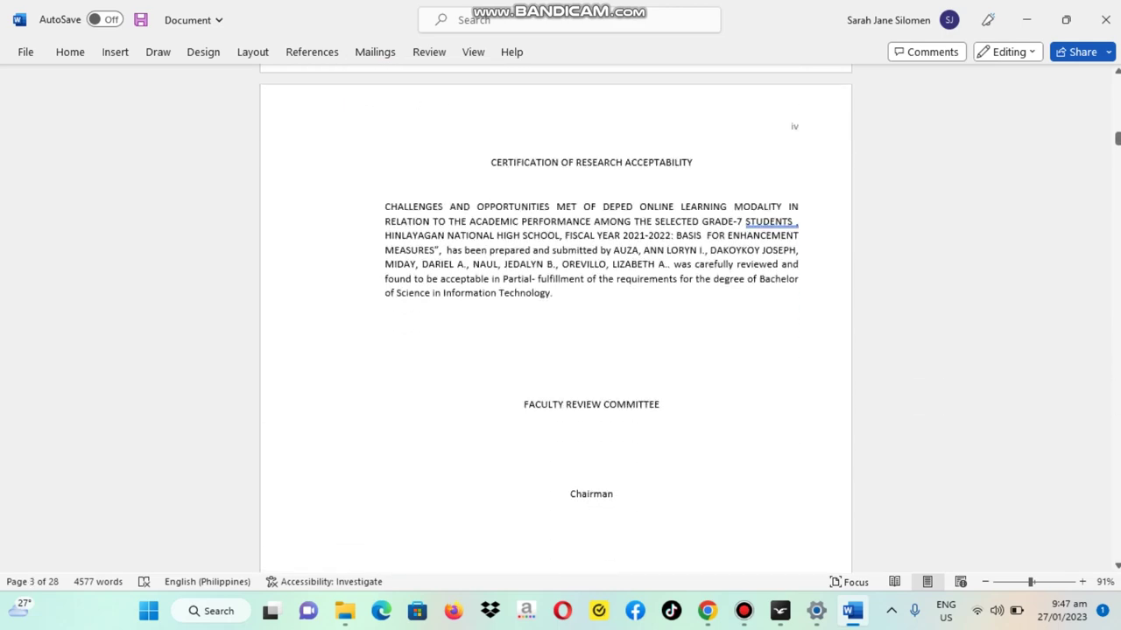
scroll(556, 318, down, 10)
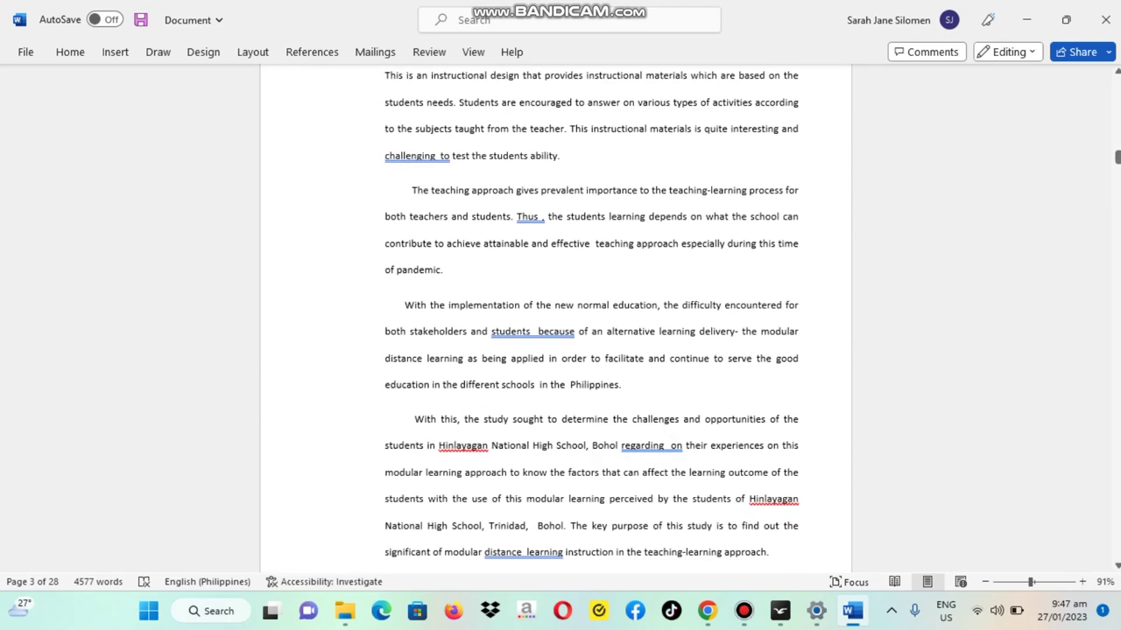
scroll(556, 319, down, 10)
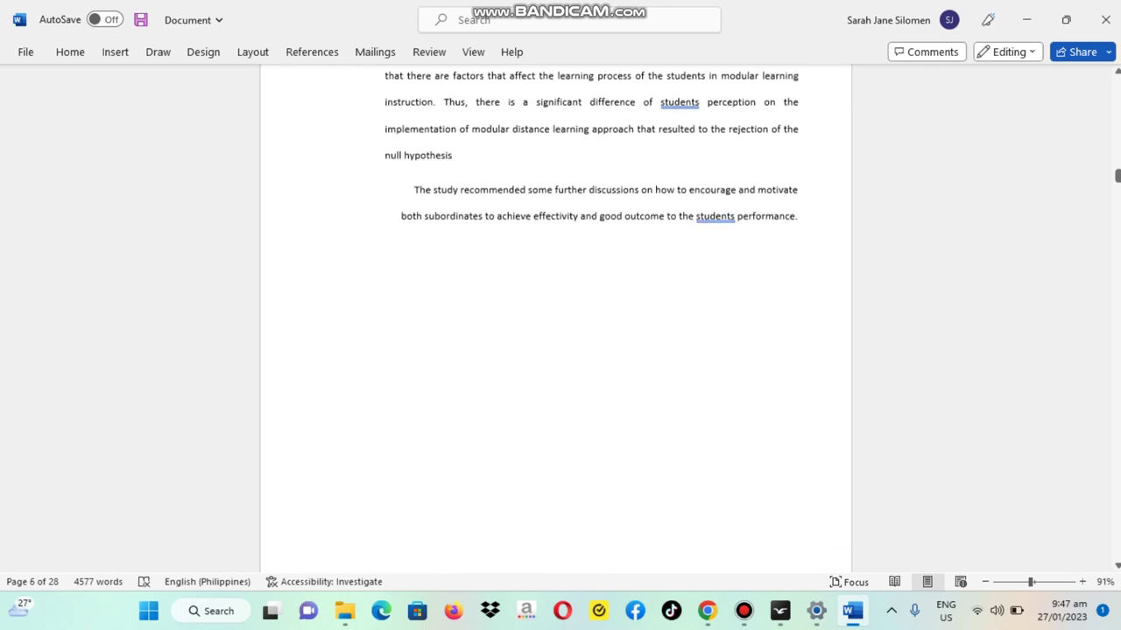
scroll(556, 319, down, 10)
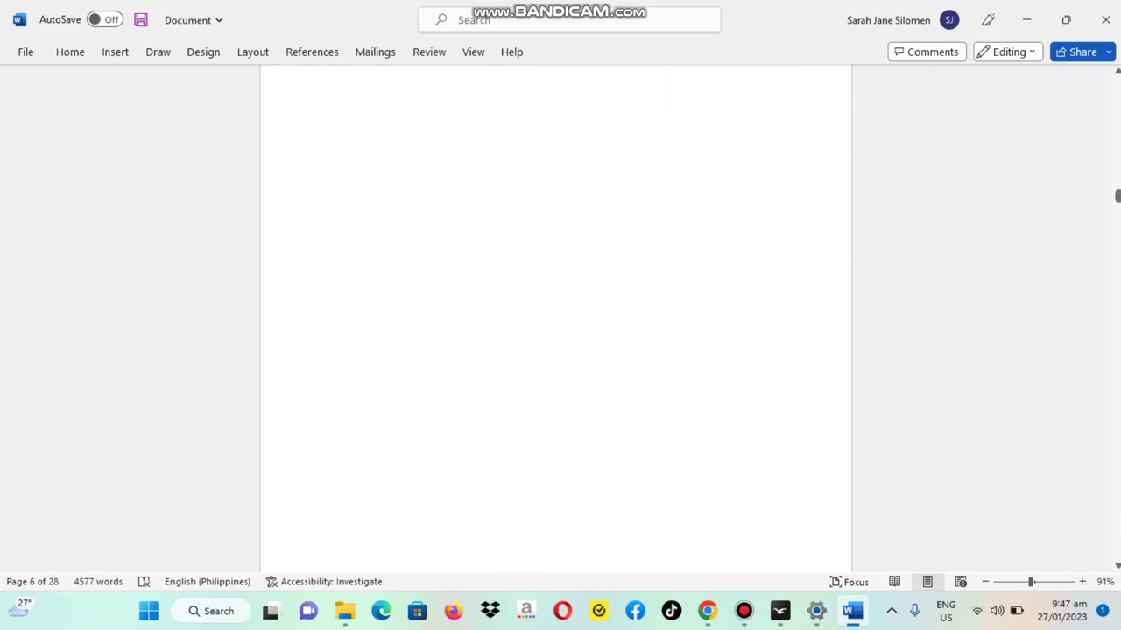
scroll(556, 319, down, 10)
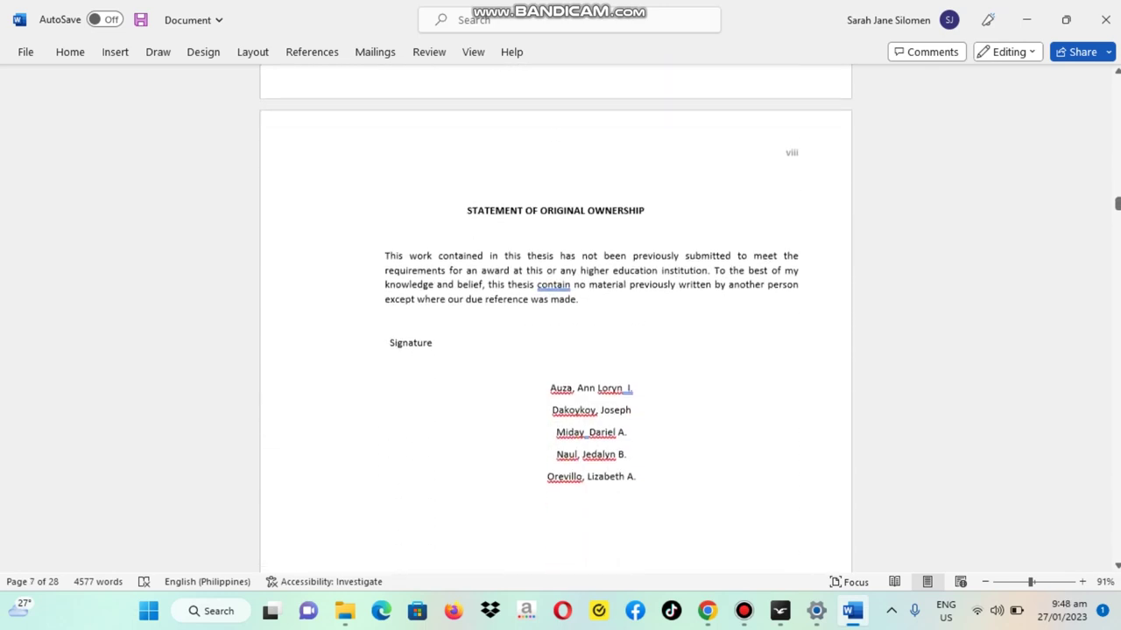
scroll(556, 319, down, 10)
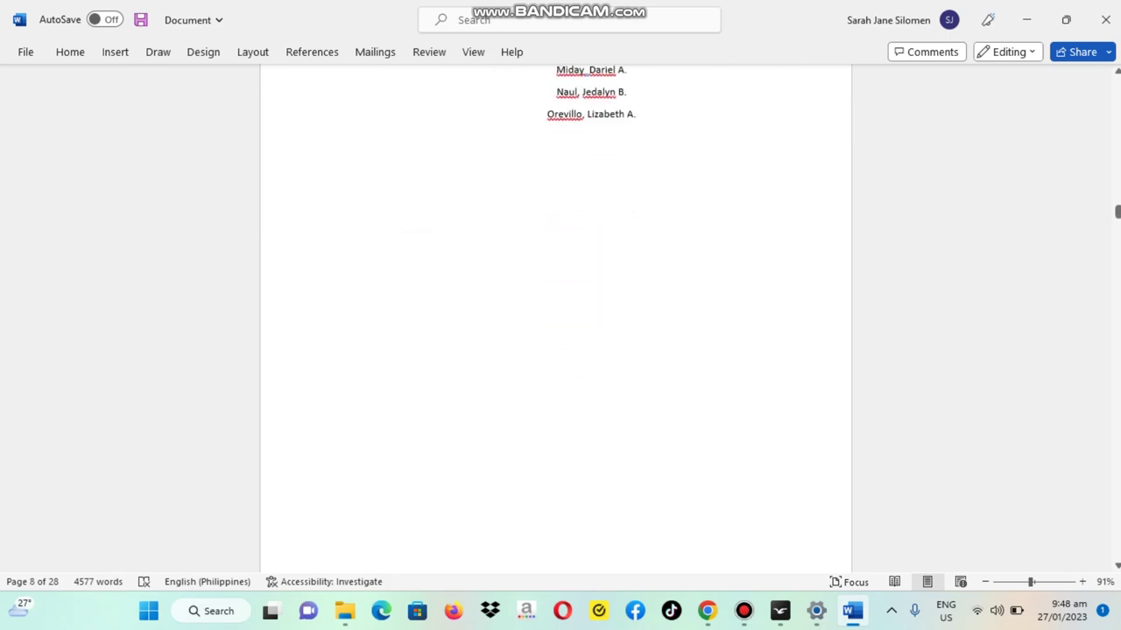
scroll(556, 319, down, 10)
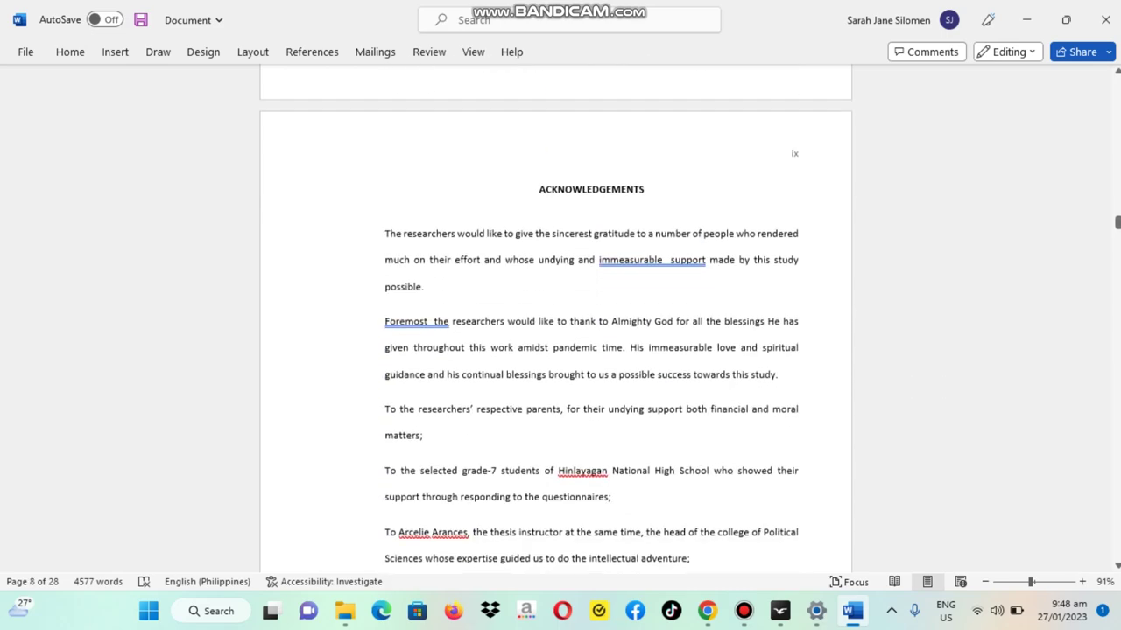
scroll(556, 319, down, 10)
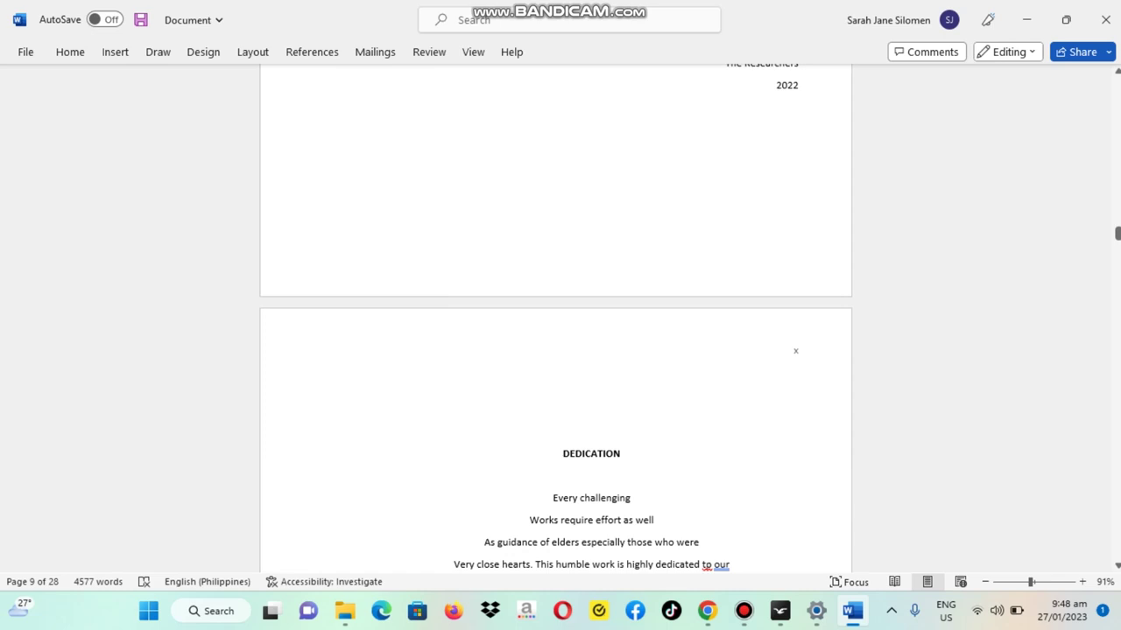
scroll(556, 318, down, 10)
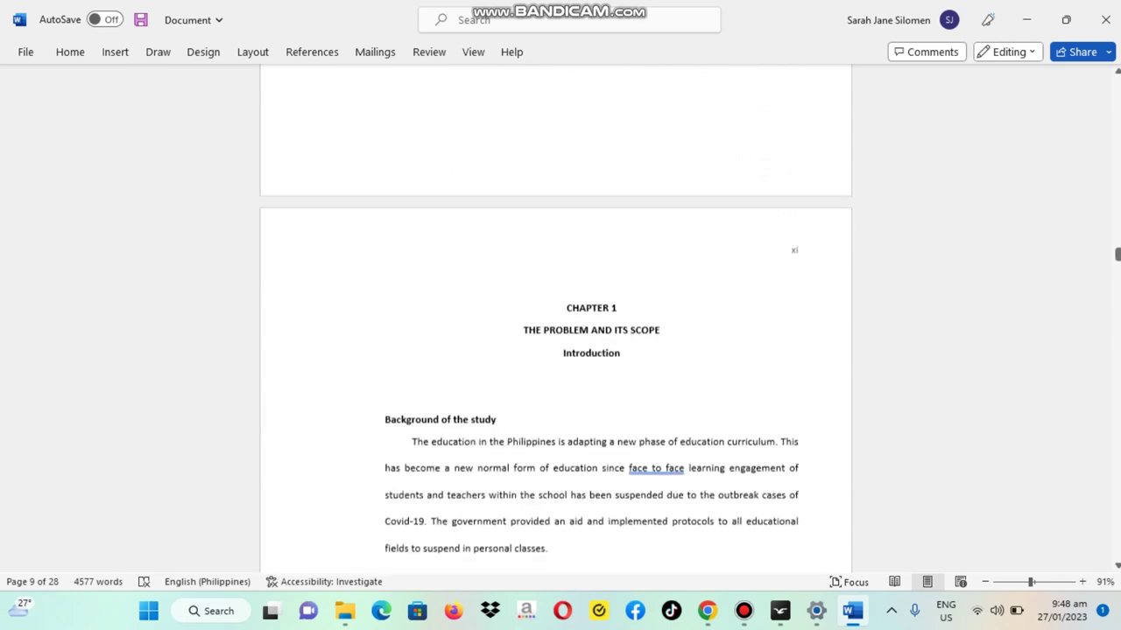
scroll(556, 318, down, 2)
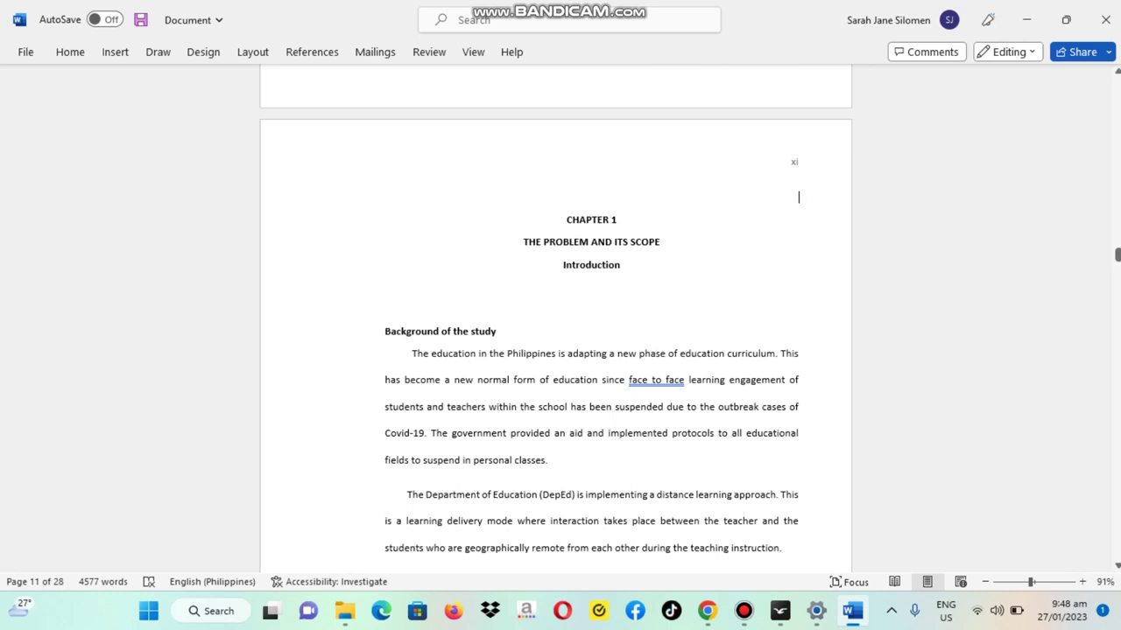
double_click(794, 161)
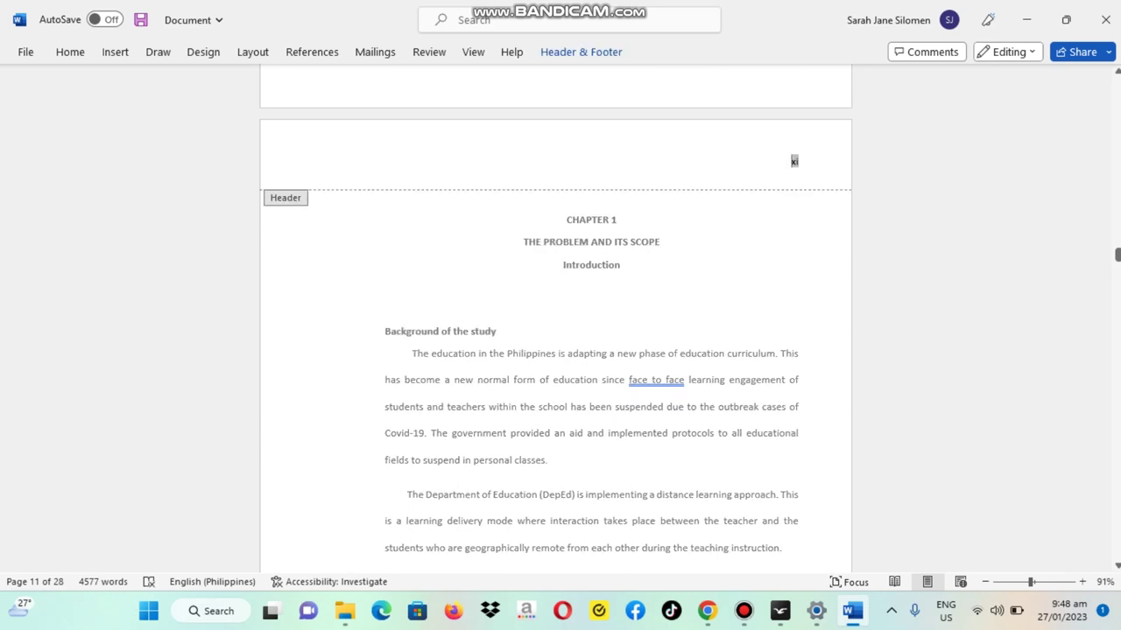
click(313, 173)
double_click(619, 265)
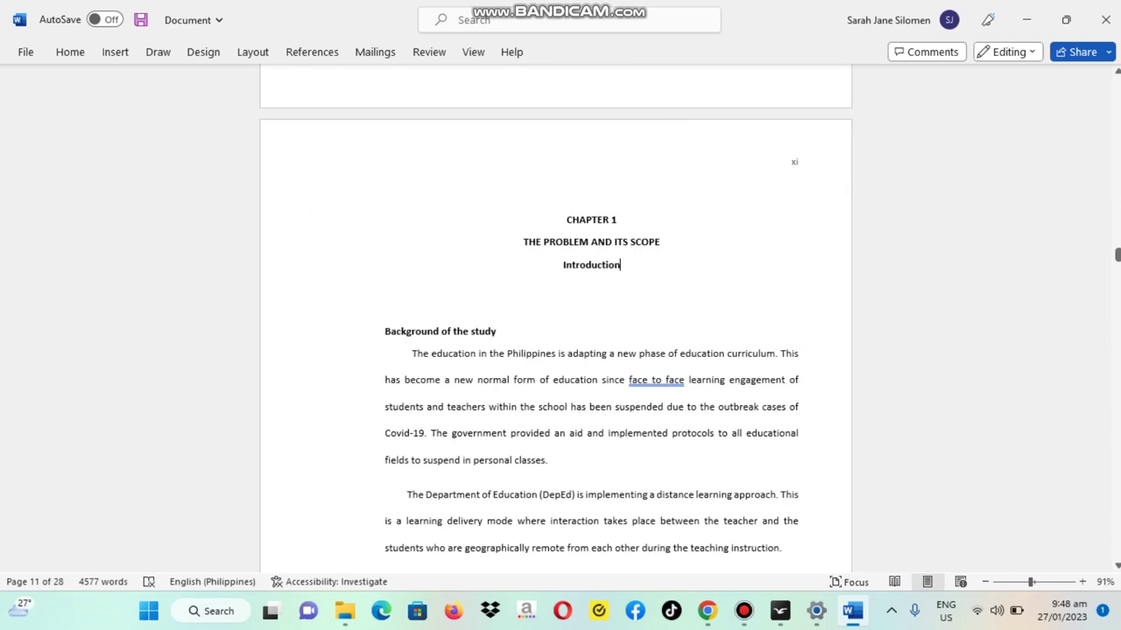
Step: Insert a Next Page section break at the end of the Dedication page, just before Chapter 1
scroll(555, 350, up, 6)
scroll(798, 299, up, 1)
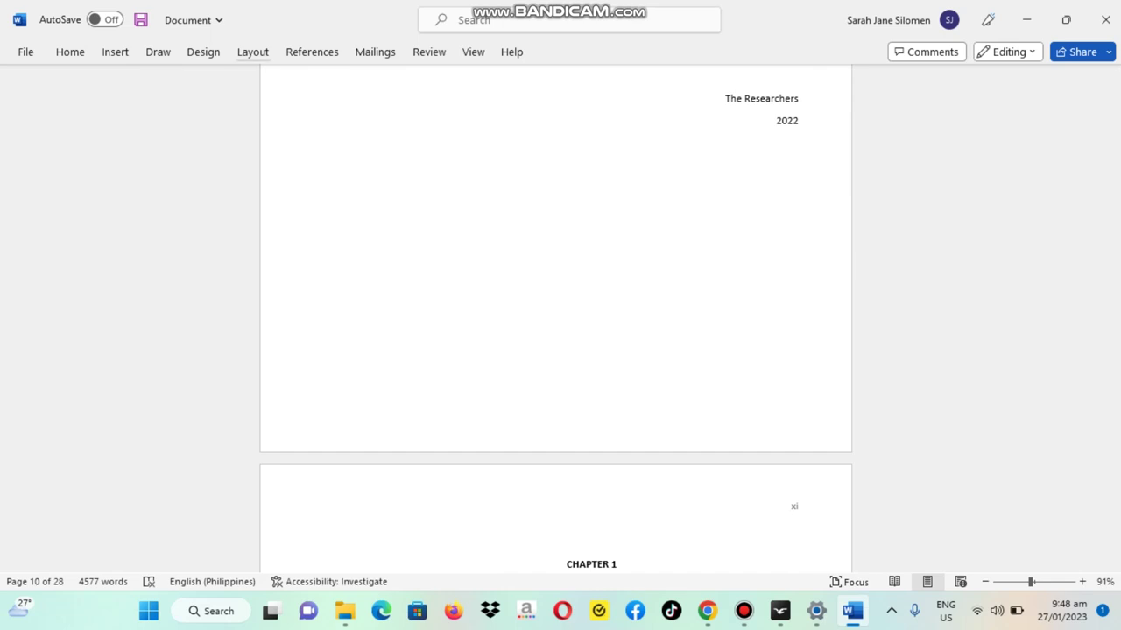
click(253, 51)
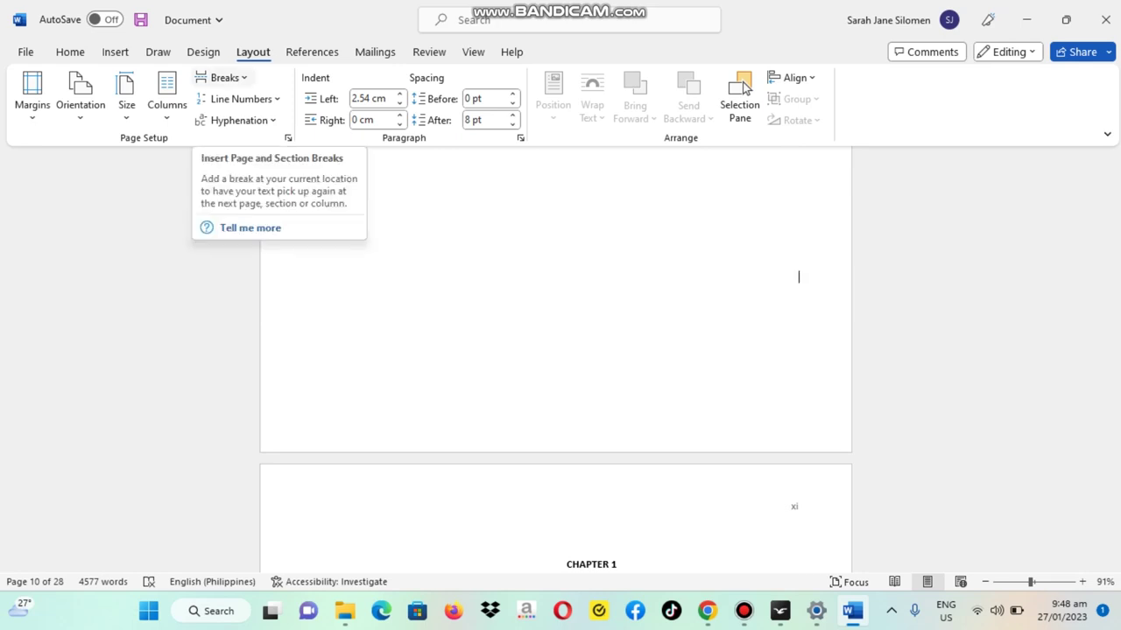
click(225, 77)
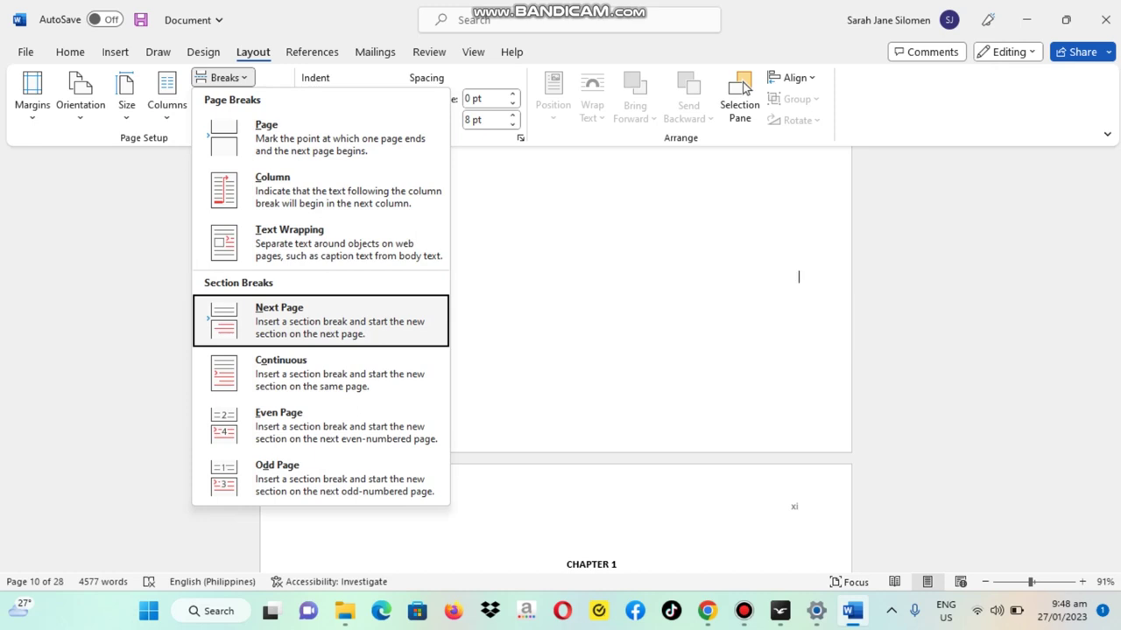
key(Return)
scroll(555, 350, down, 1)
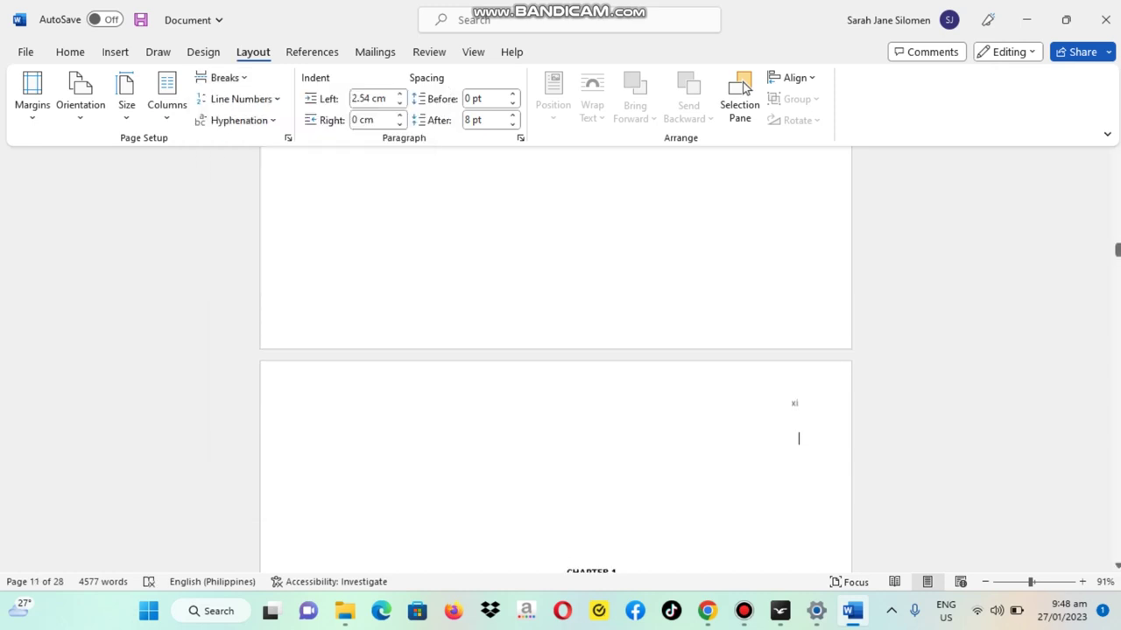
Step: Inspect the transition between the Dedication page and Chapter 1, temporarily showing the formatting marks and hiding them again
scroll(743, 88, down, 4)
scroll(742, 87, up, 5)
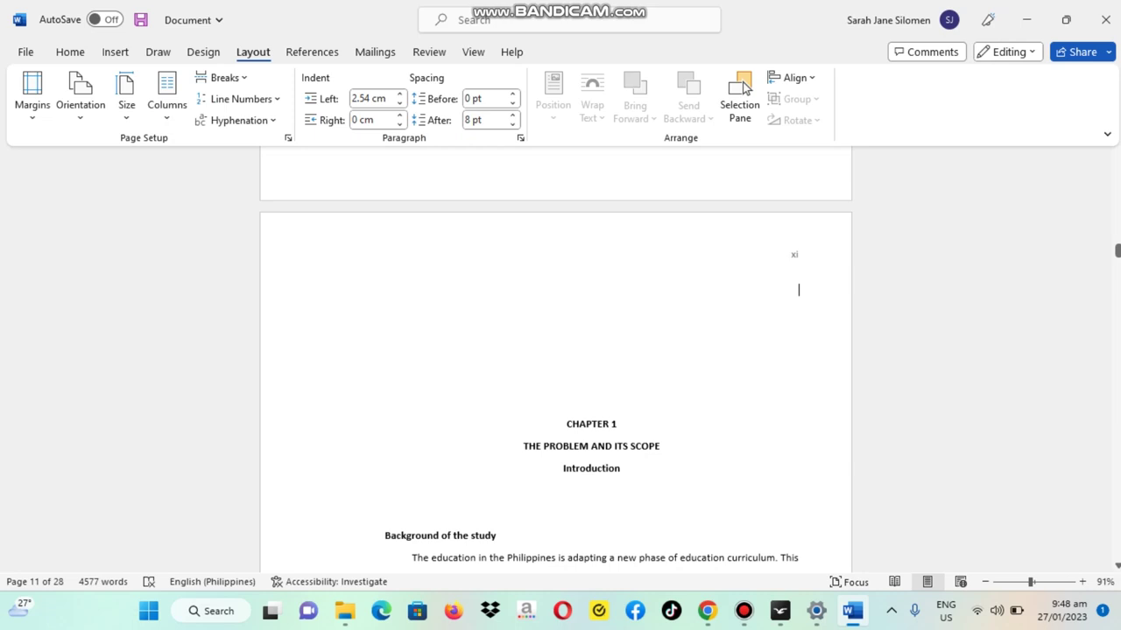
scroll(742, 88, up, 2)
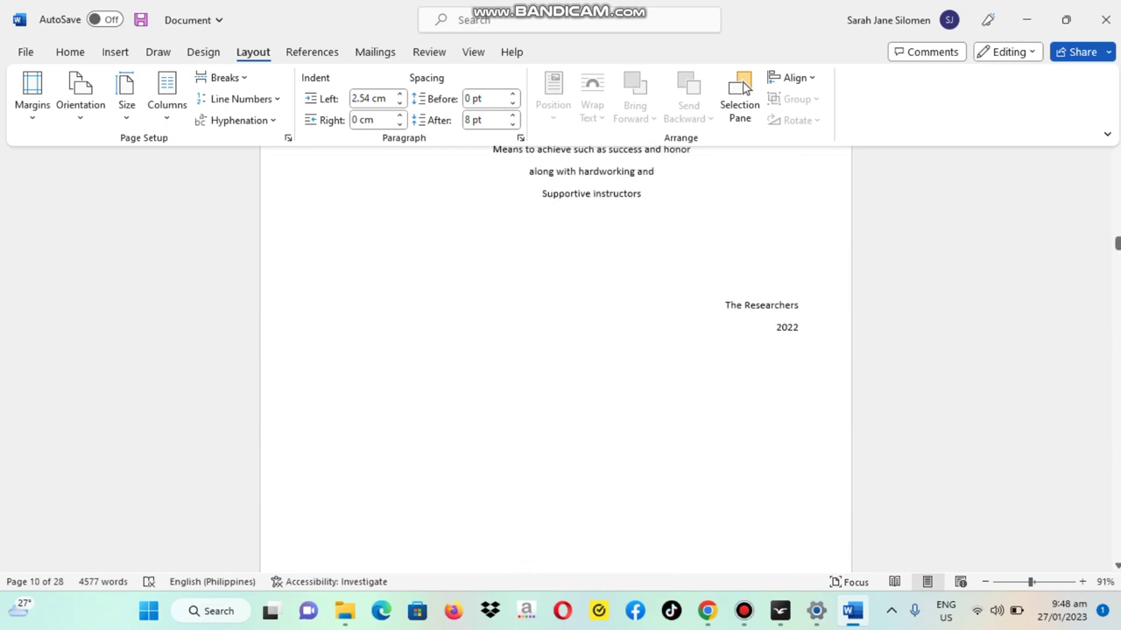
scroll(742, 87, down, 2)
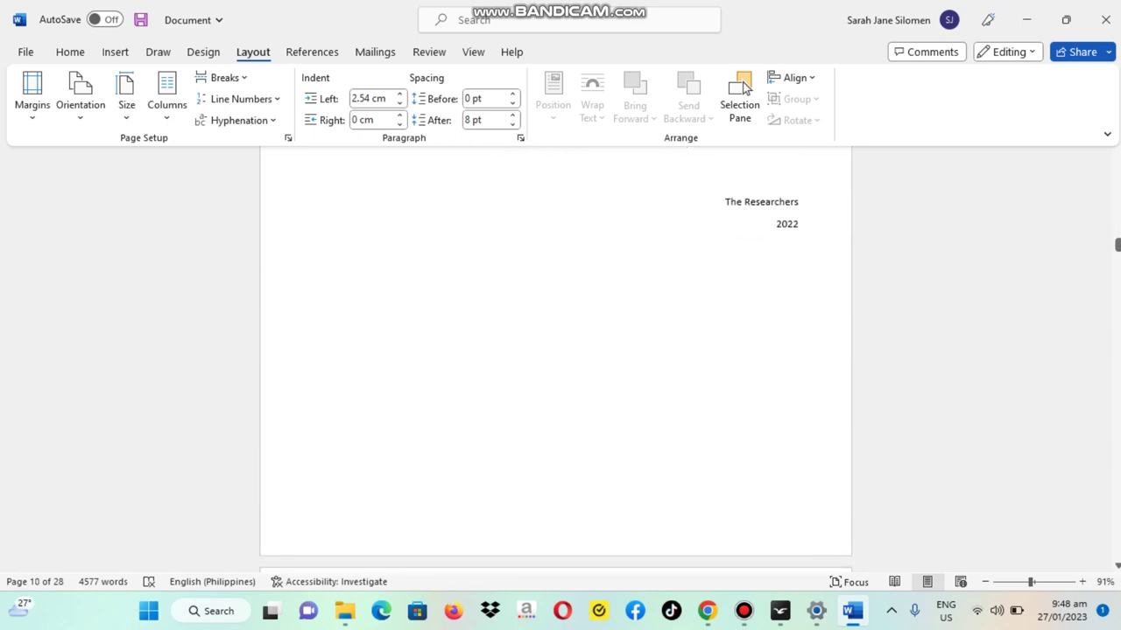
scroll(742, 88, down, 1)
scroll(743, 88, down, 2)
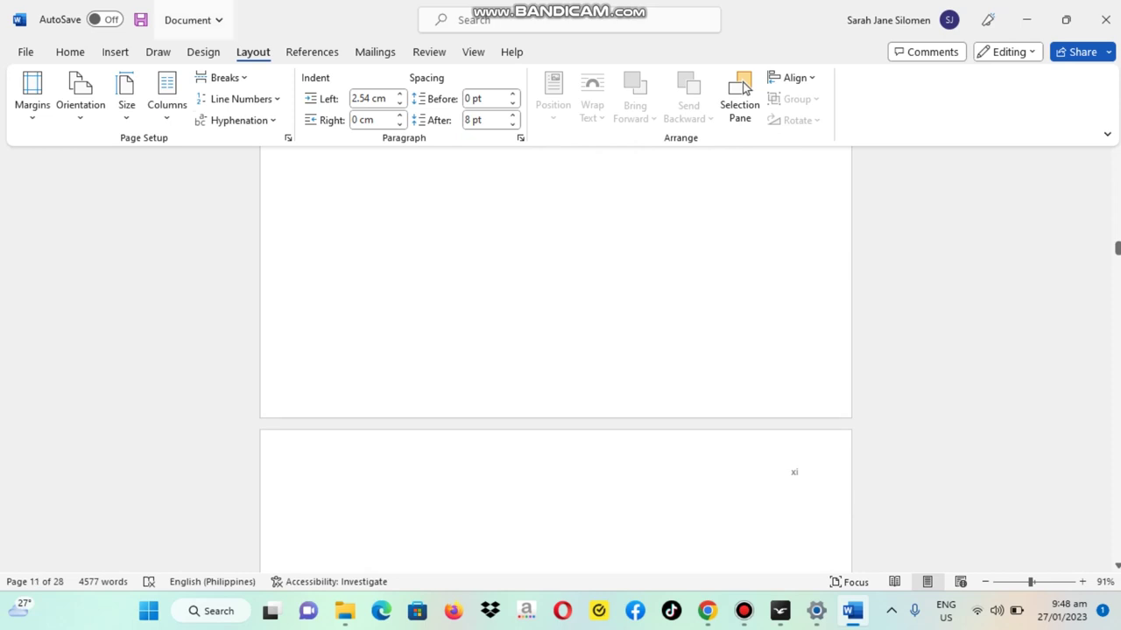
click(70, 51)
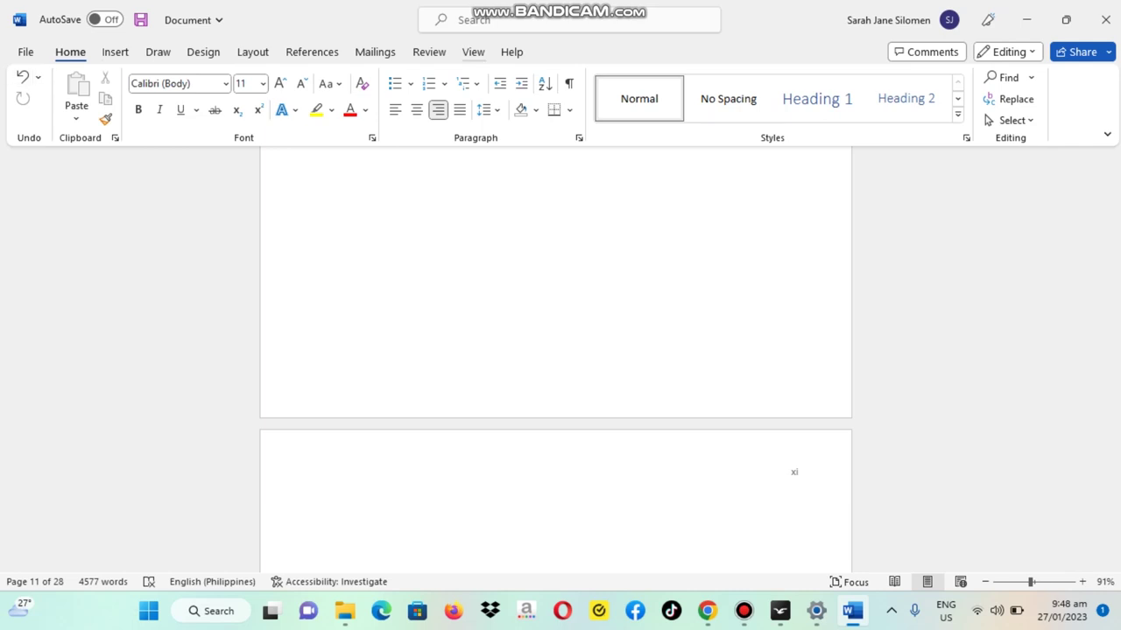
click(569, 84)
scroll(555, 350, down, 2)
scroll(800, 404, down, 2)
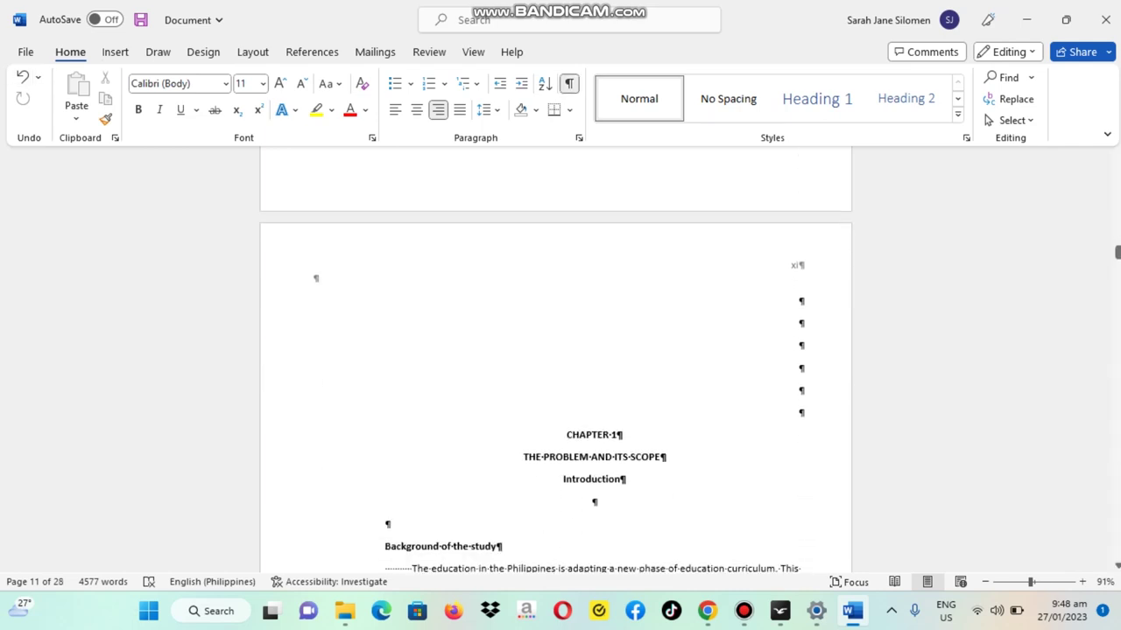
scroll(801, 403, up, 2)
scroll(800, 403, up, 4)
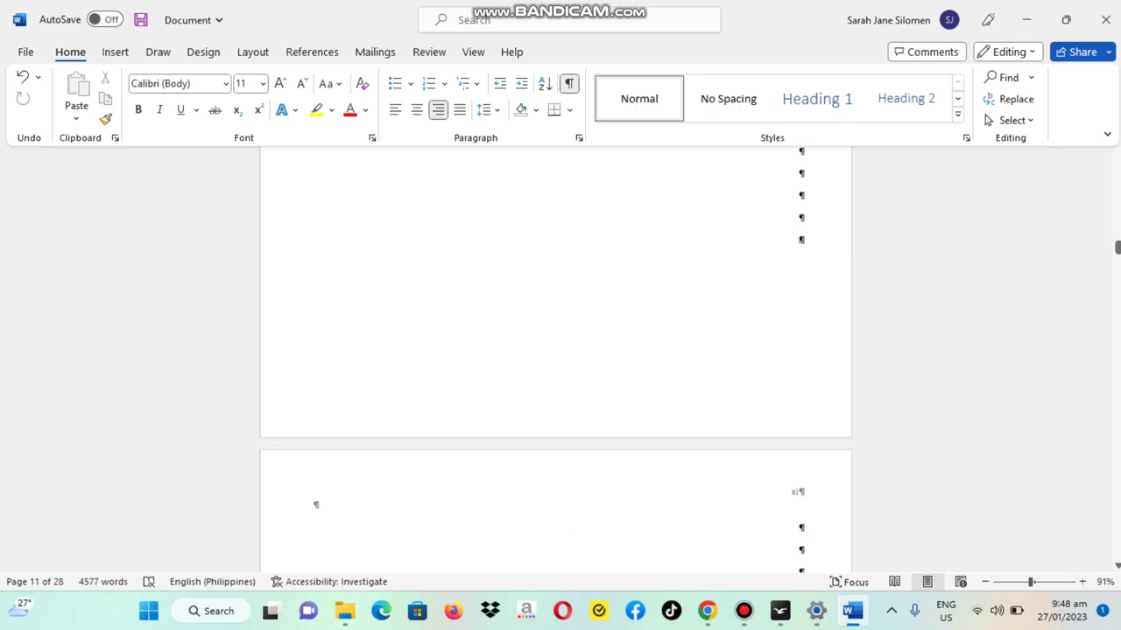
key(ctrl+shift+8)
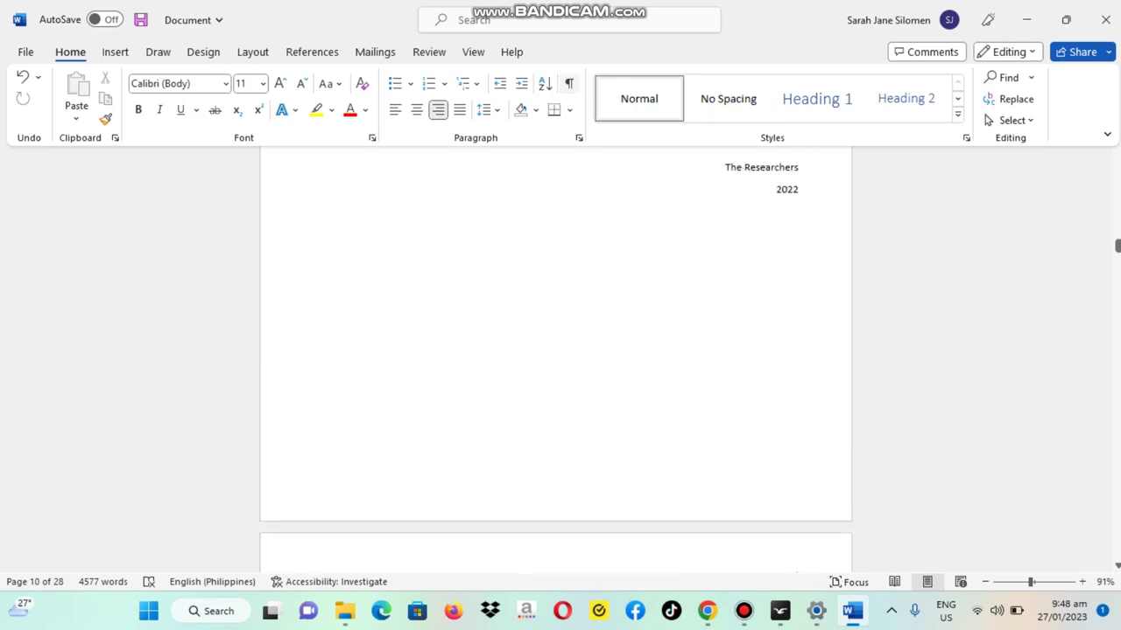
scroll(798, 473, down, 3)
key(ctrl+F1)
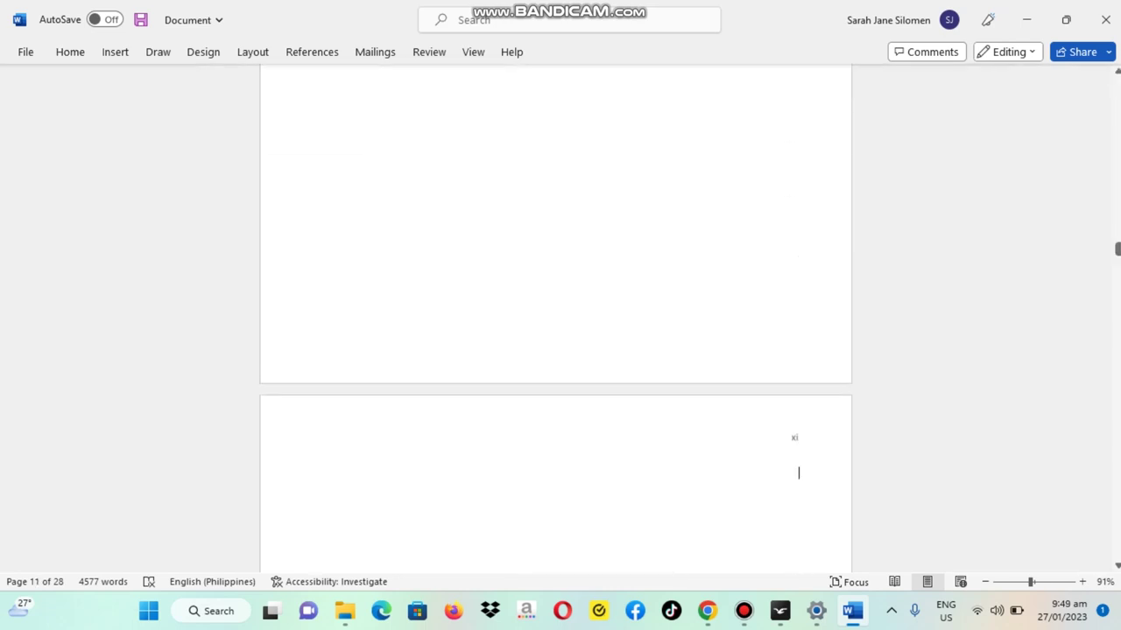
Step: Format the page number in the Chapter 1 section header as 1, 2, 3 and start its numbering at 1
double_click(794, 437)
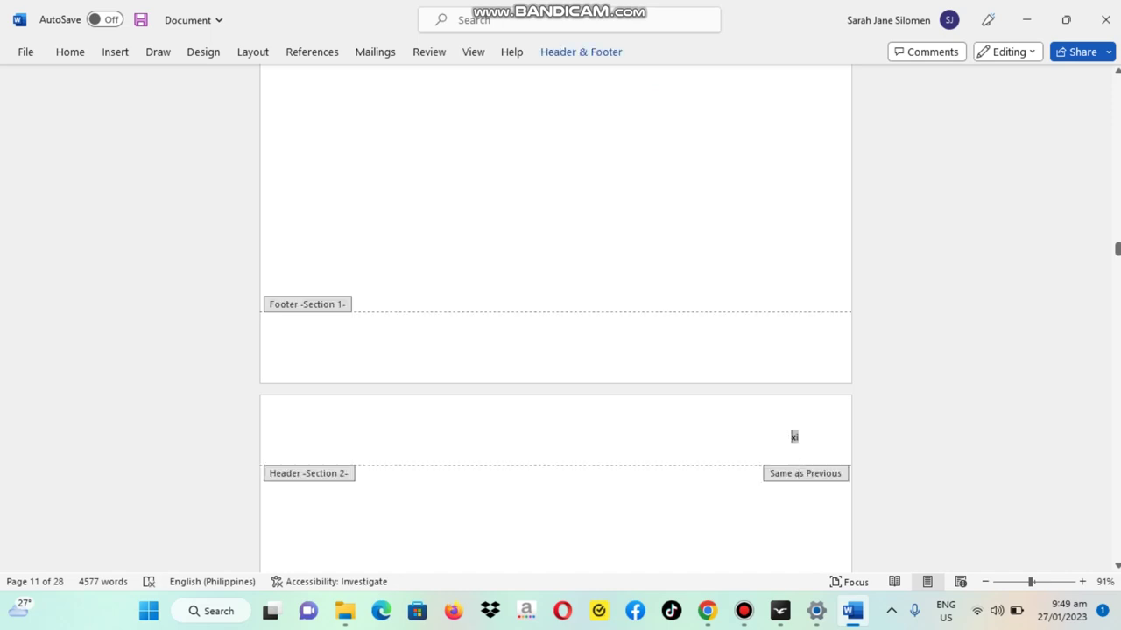
right_click(804, 436)
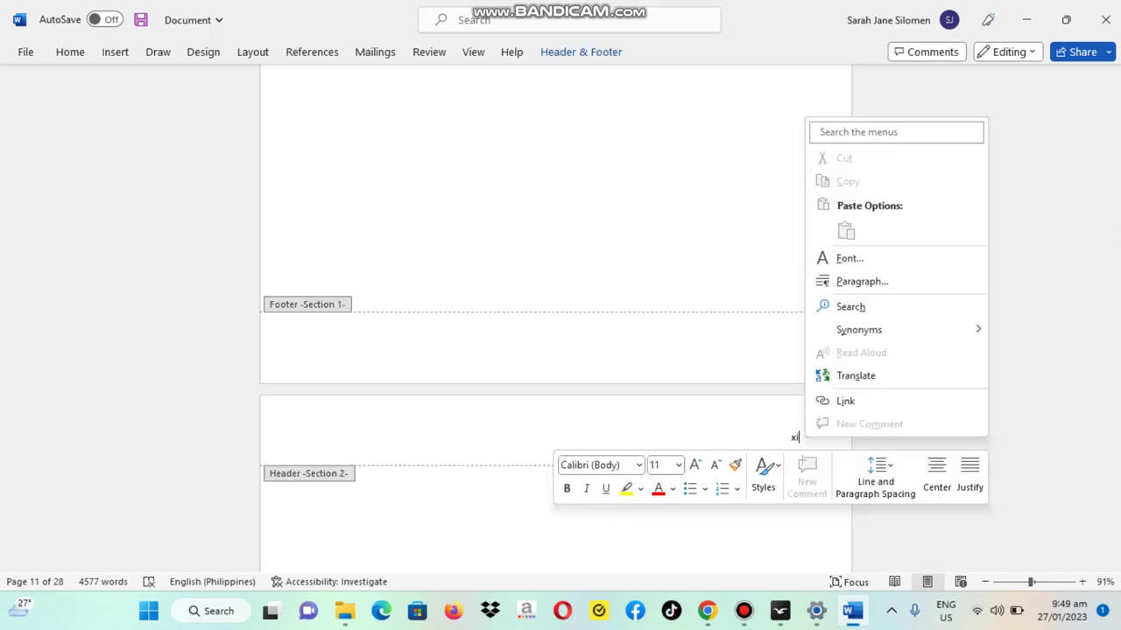
key(Escape)
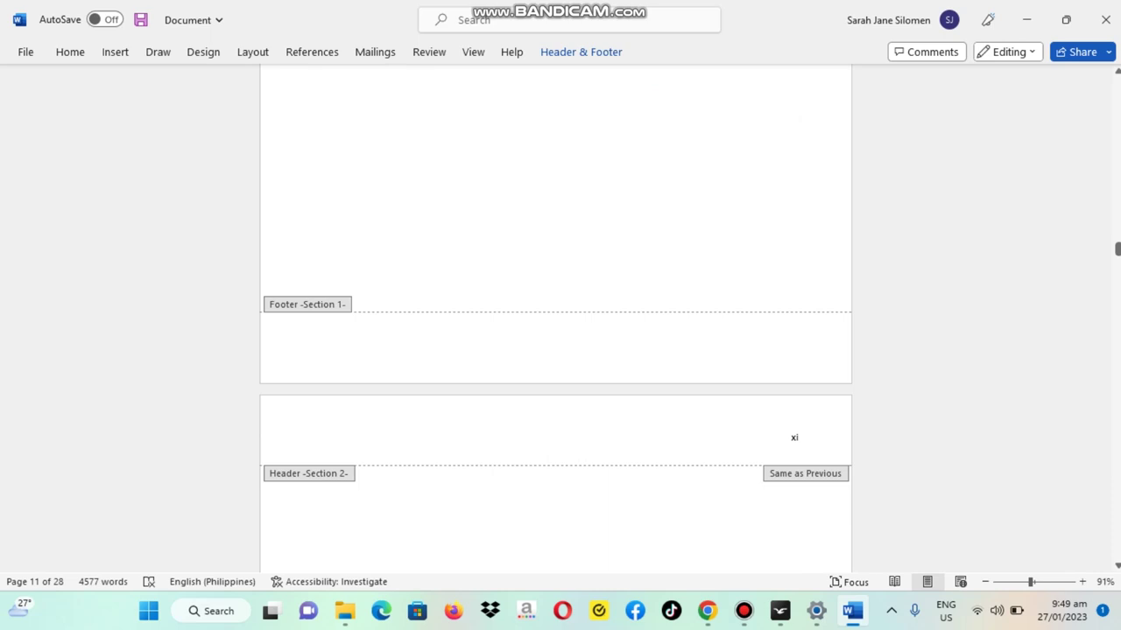
double_click(794, 437)
right_click(793, 435)
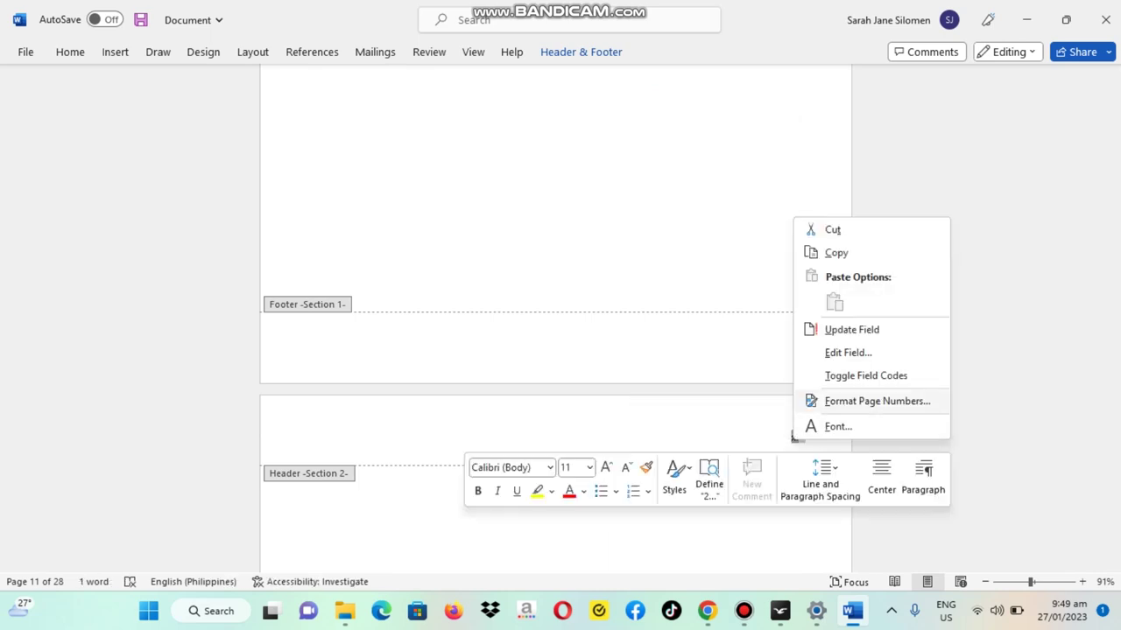
click(876, 401)
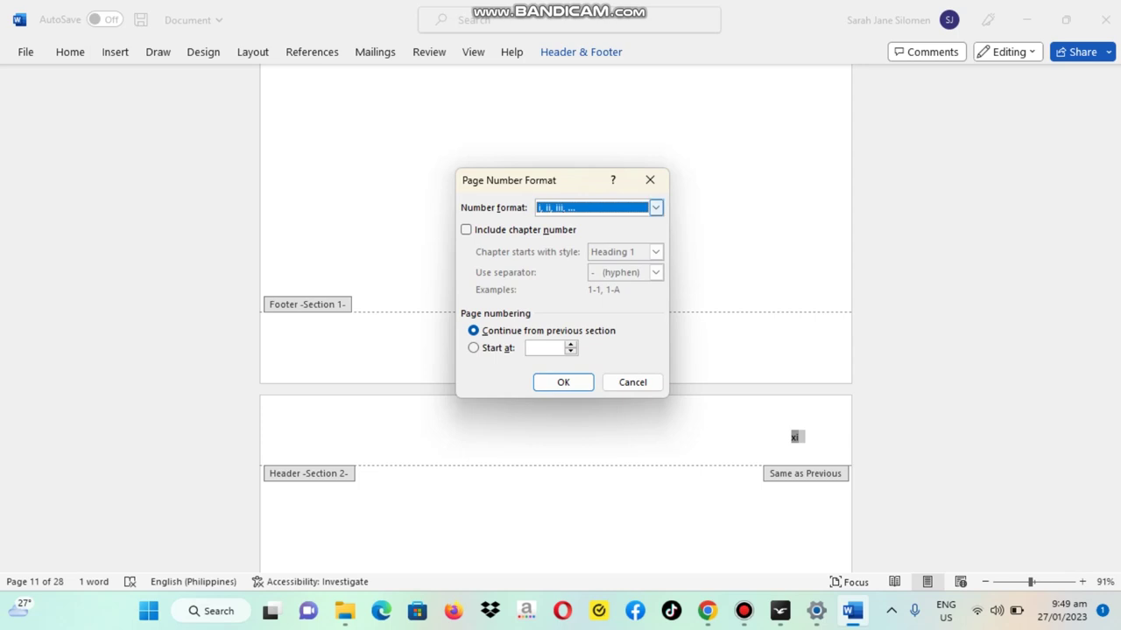
click(655, 208)
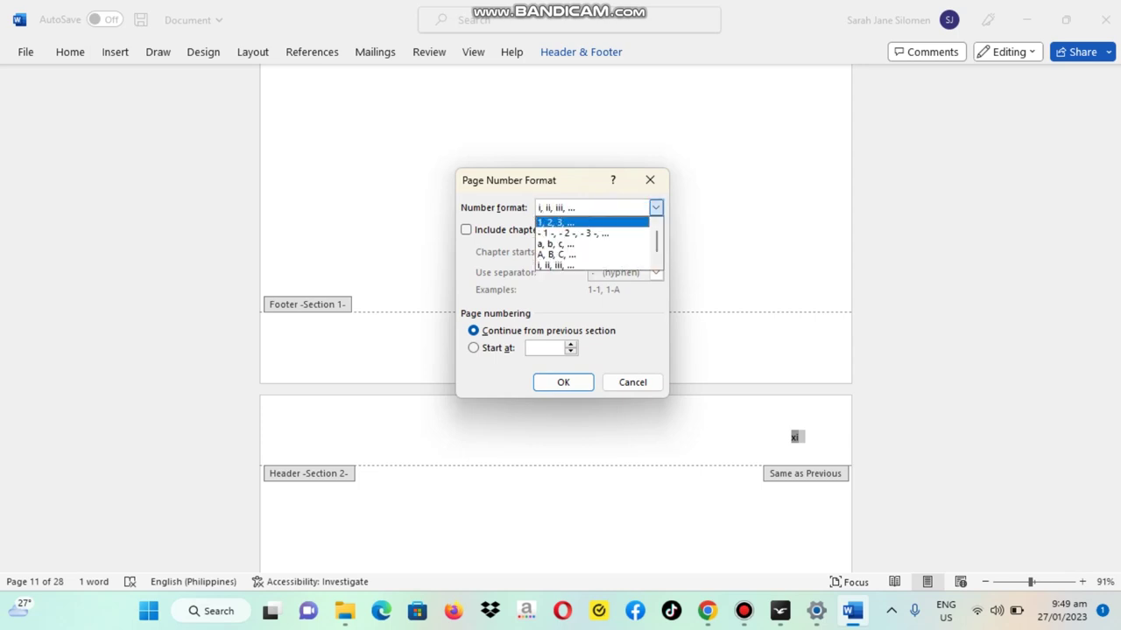
key(Return)
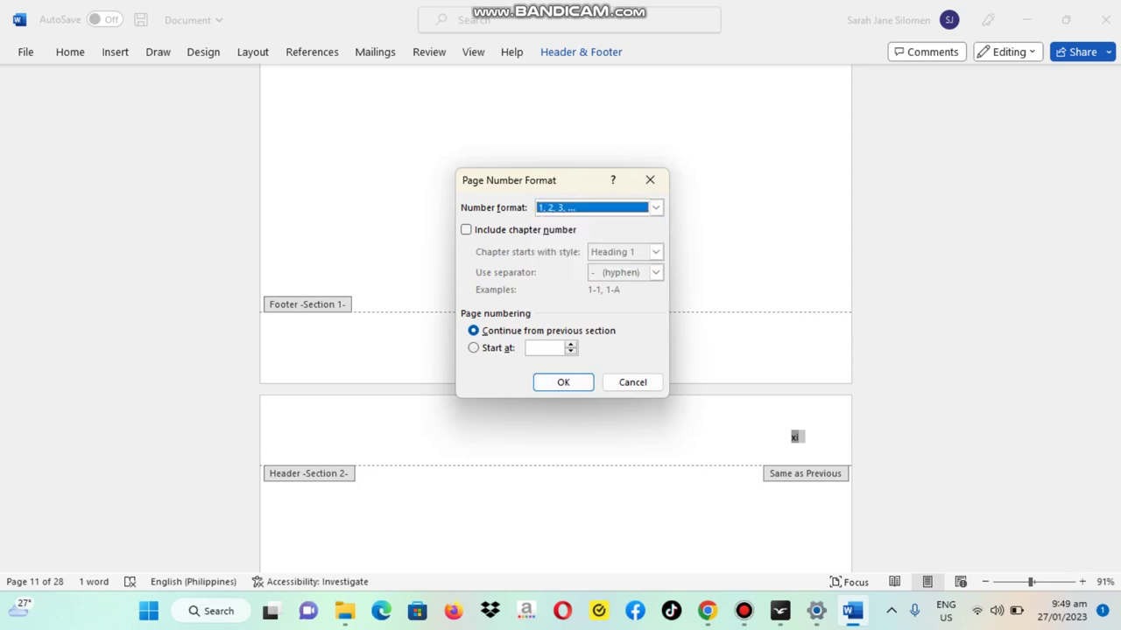
key(alt+a)
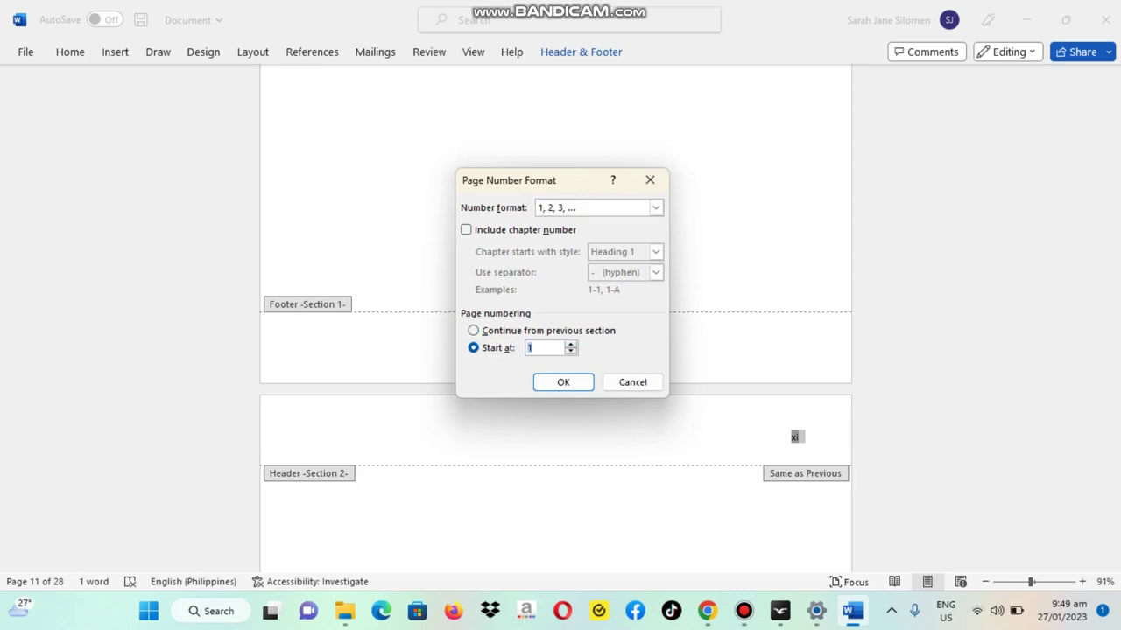
key(Return)
Step: Compare the header page numbers on the Dedication page and the first page of Chapter 1
scroll(556, 323, down, 5)
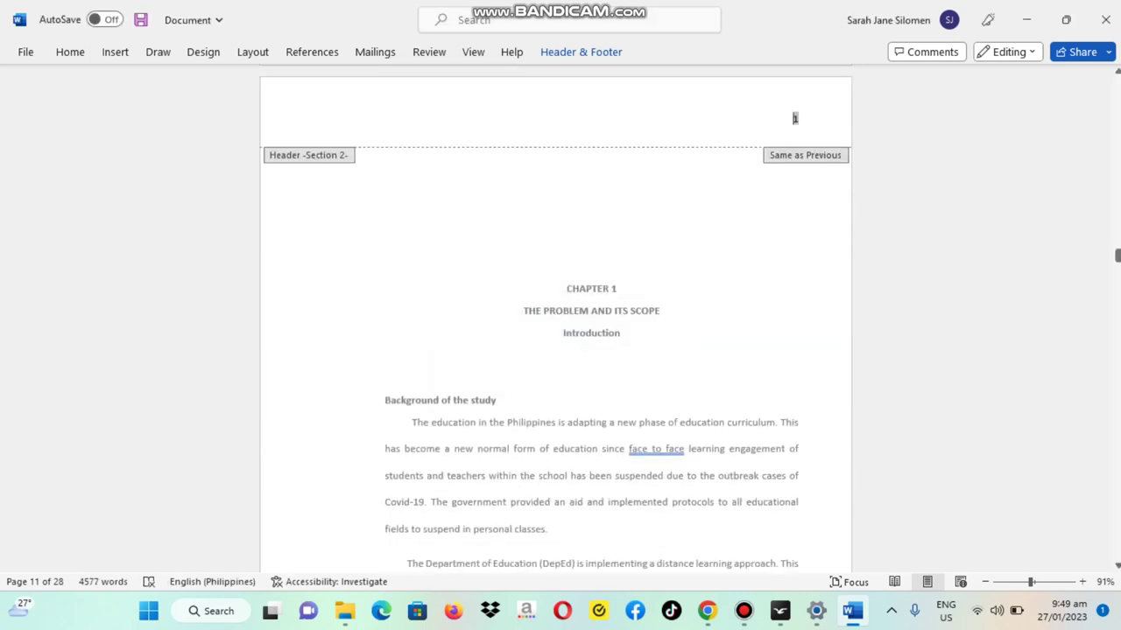
scroll(556, 324, down, 1)
scroll(556, 324, up, 8)
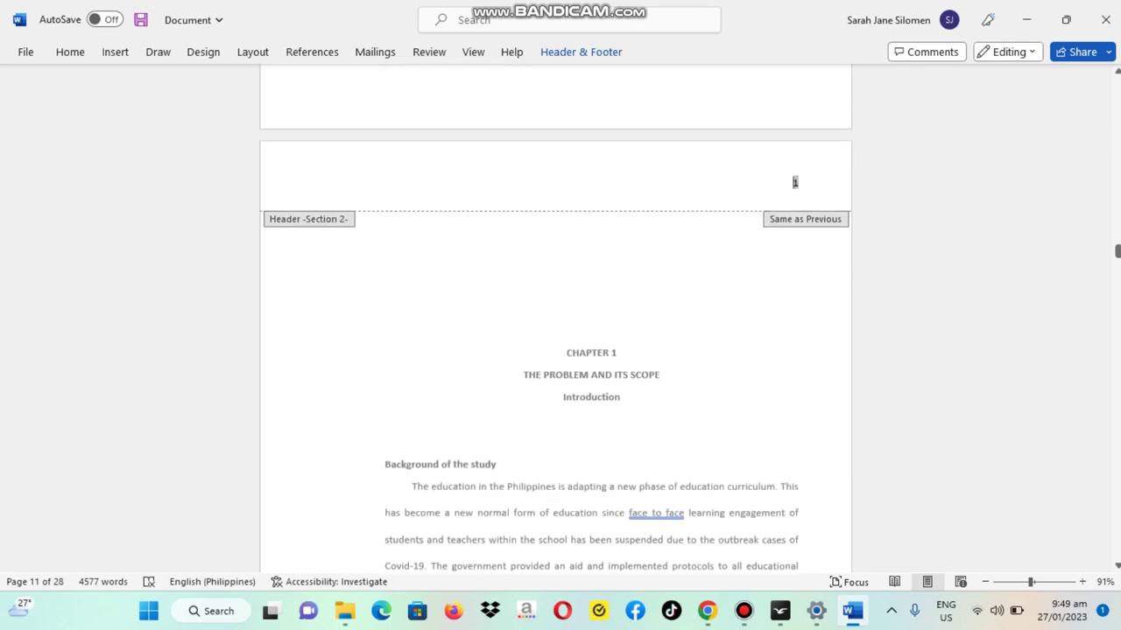
scroll(556, 324, up, 6)
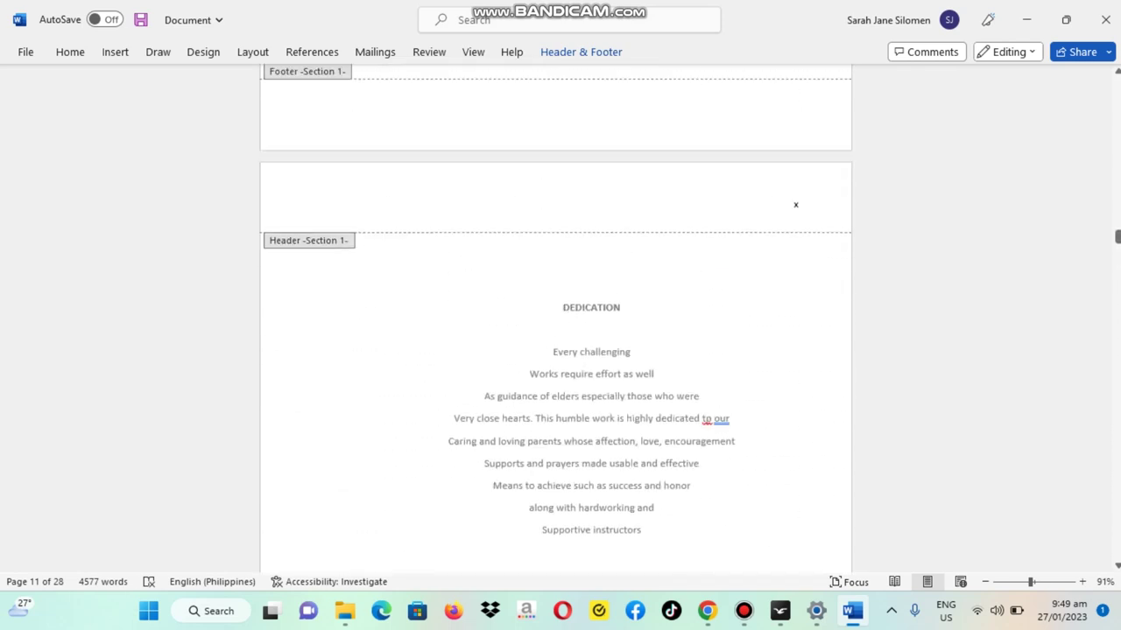
scroll(556, 324, down, 2)
scroll(556, 324, up, 1)
scroll(556, 324, up, 3)
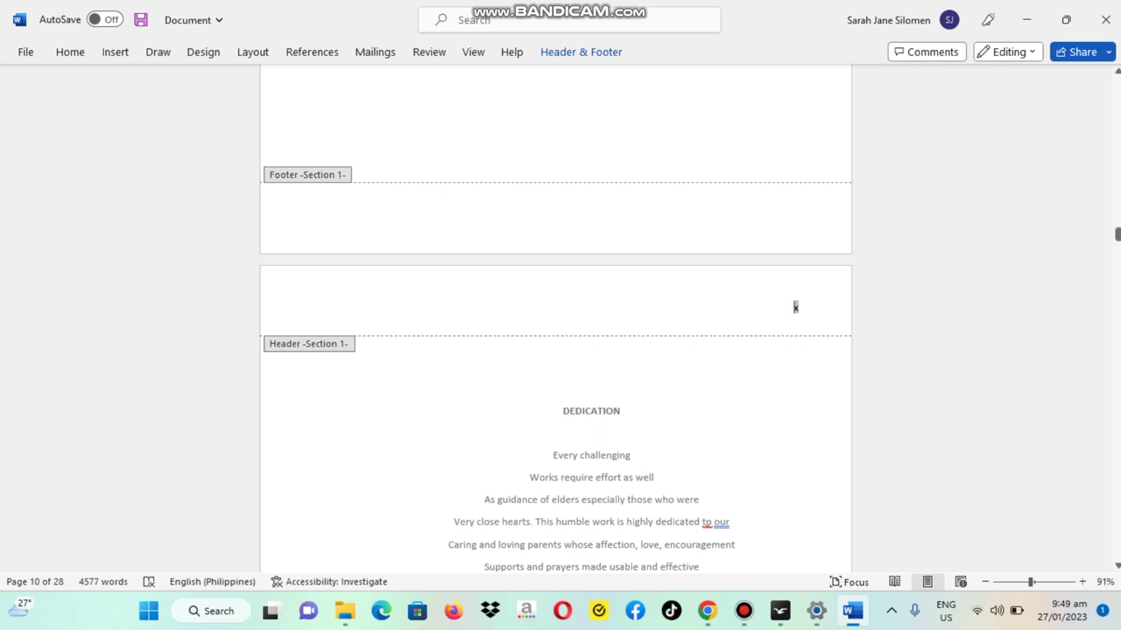
Step: Check the header page numbering from the first page of Chapter 1 through to the document's last page
scroll(556, 324, down, 12)
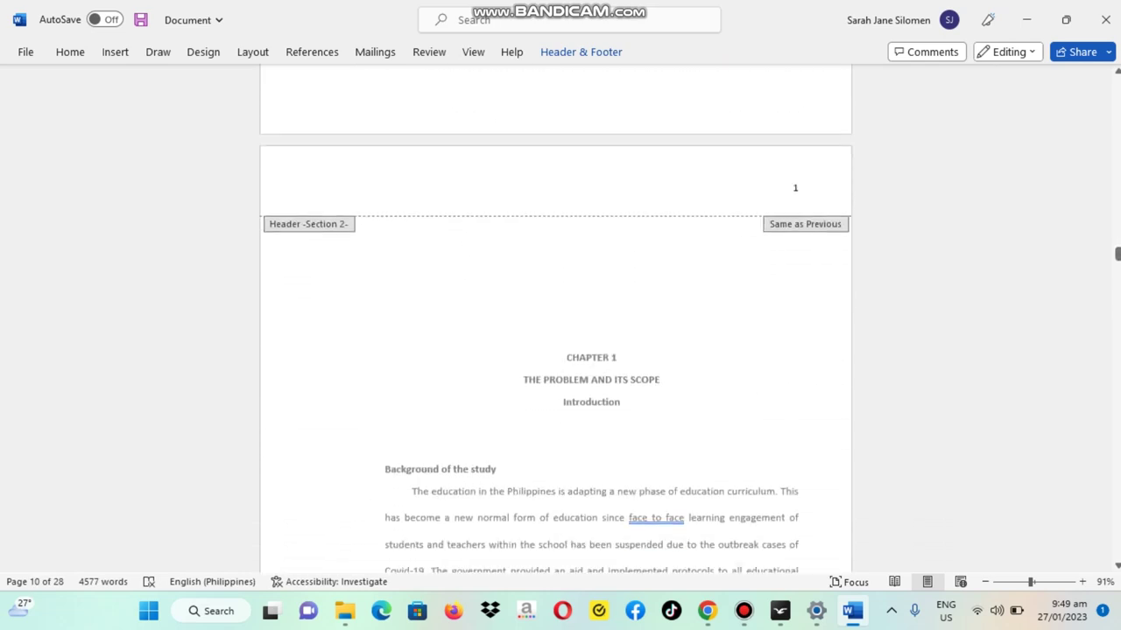
scroll(556, 324, down, 4)
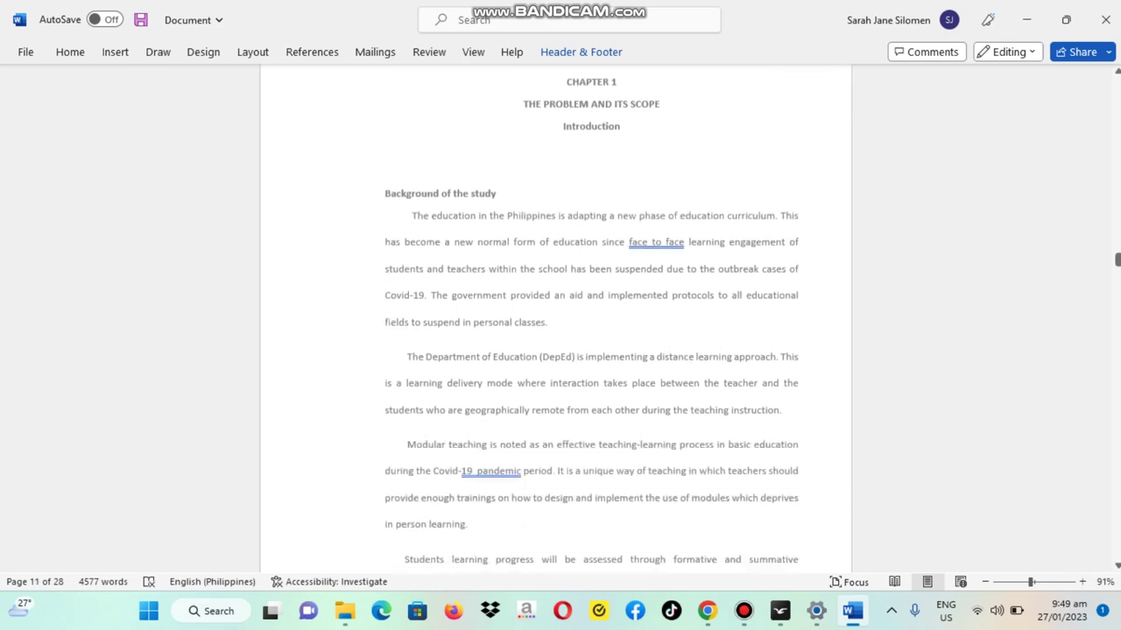
scroll(556, 324, down, 7)
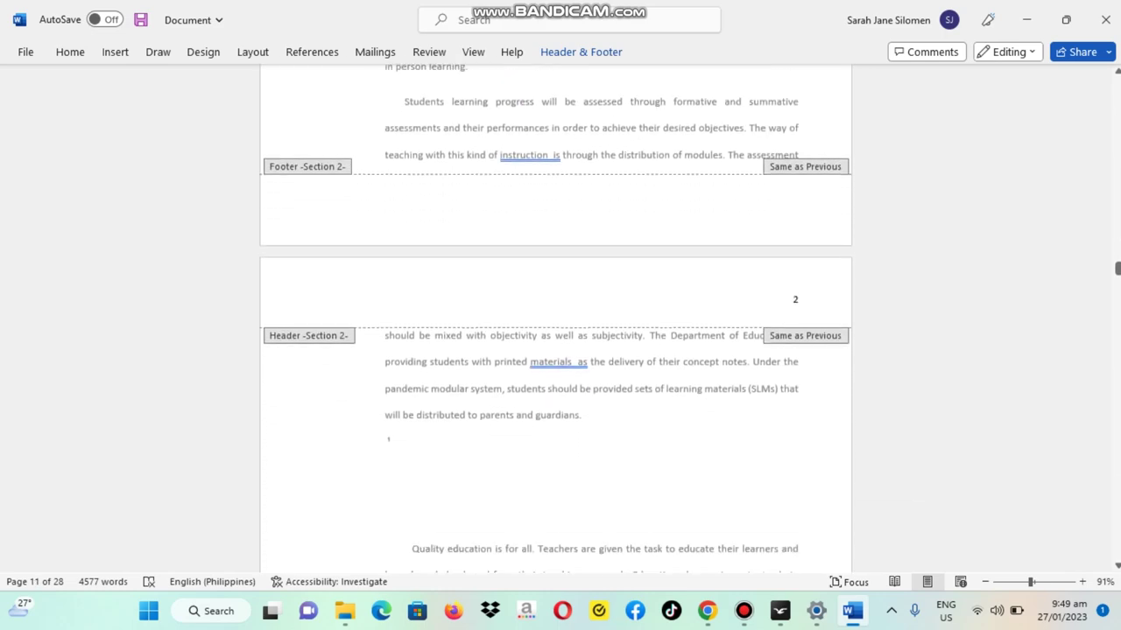
scroll(556, 323, down, 4)
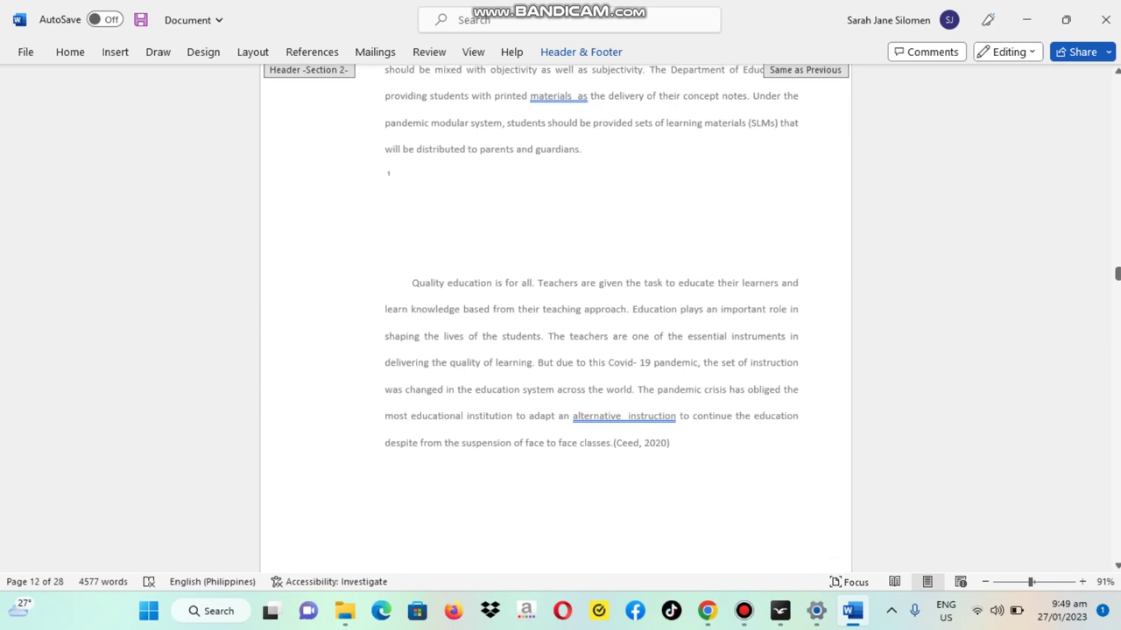
scroll(556, 324, down, 8)
scroll(556, 324, down, 7)
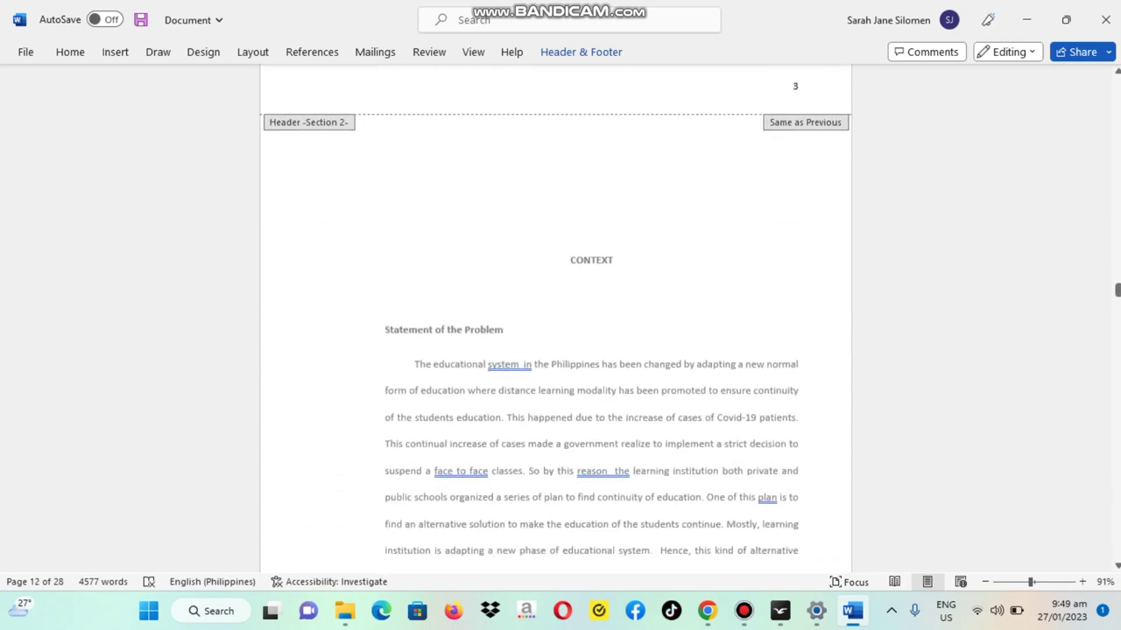
scroll(556, 324, down, 7)
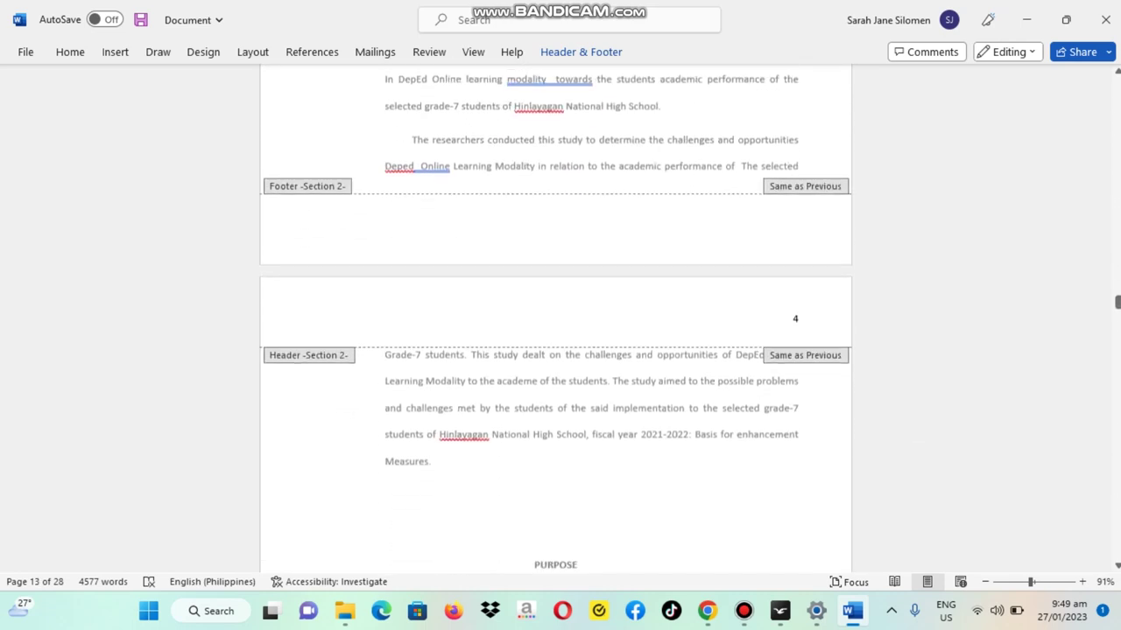
scroll(556, 324, down, 3)
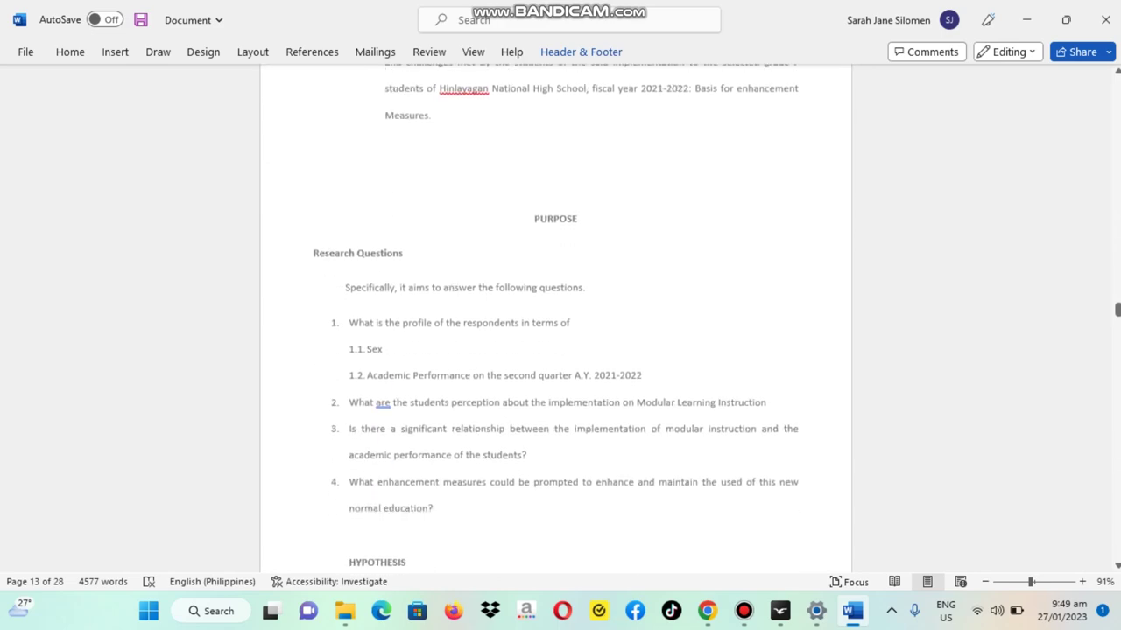
scroll(556, 324, down, 9)
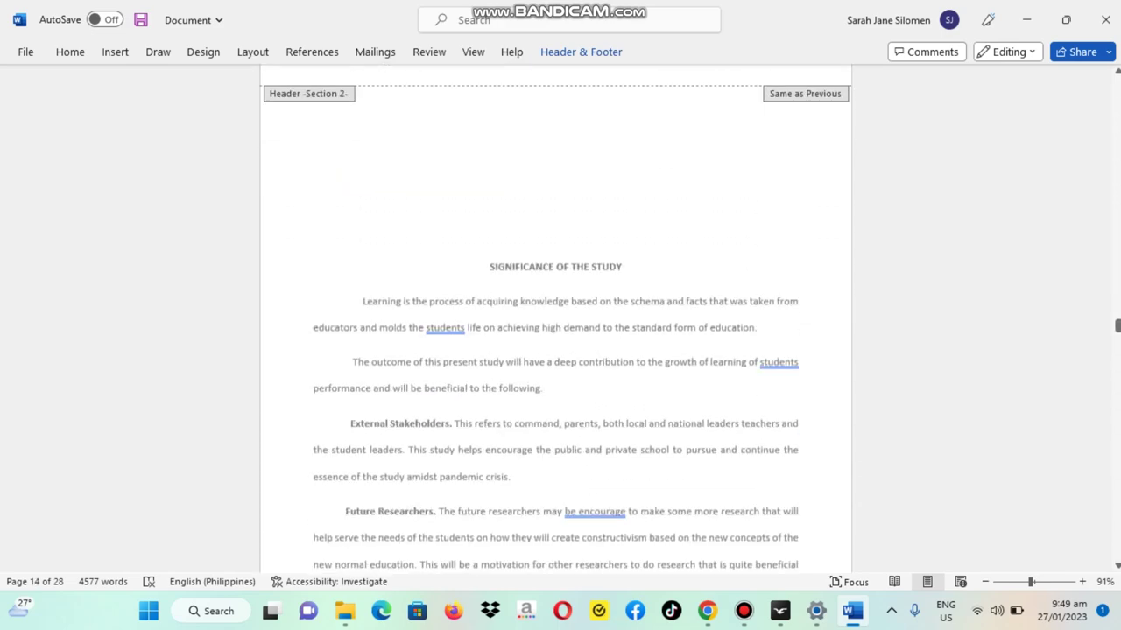
scroll(556, 324, down, 4)
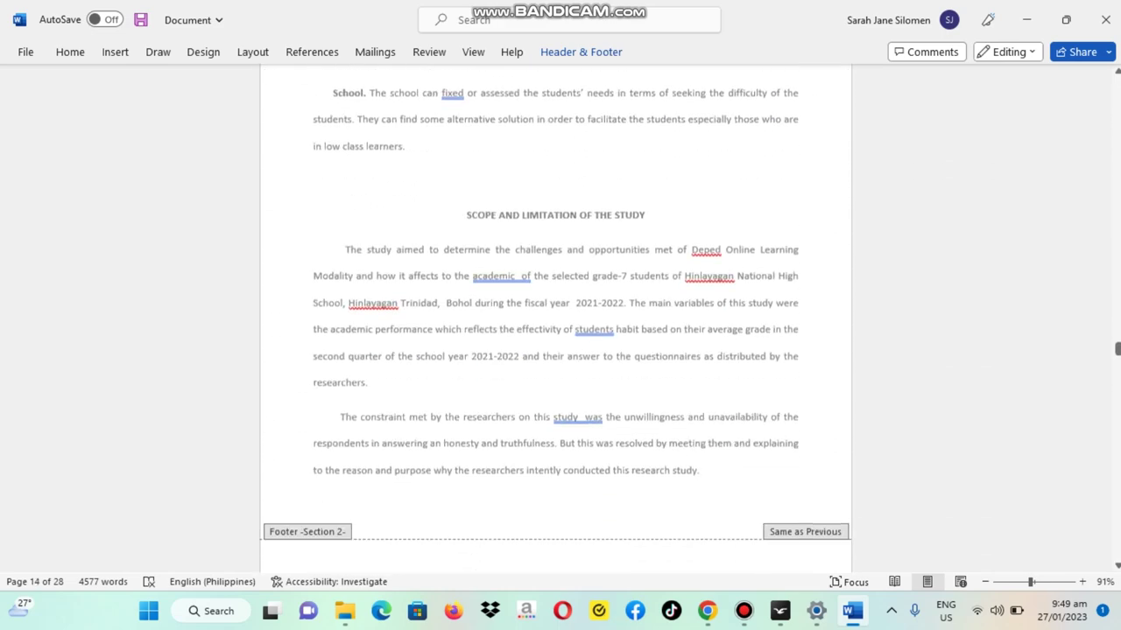
scroll(556, 324, down, 4)
scroll(556, 324, down, 10)
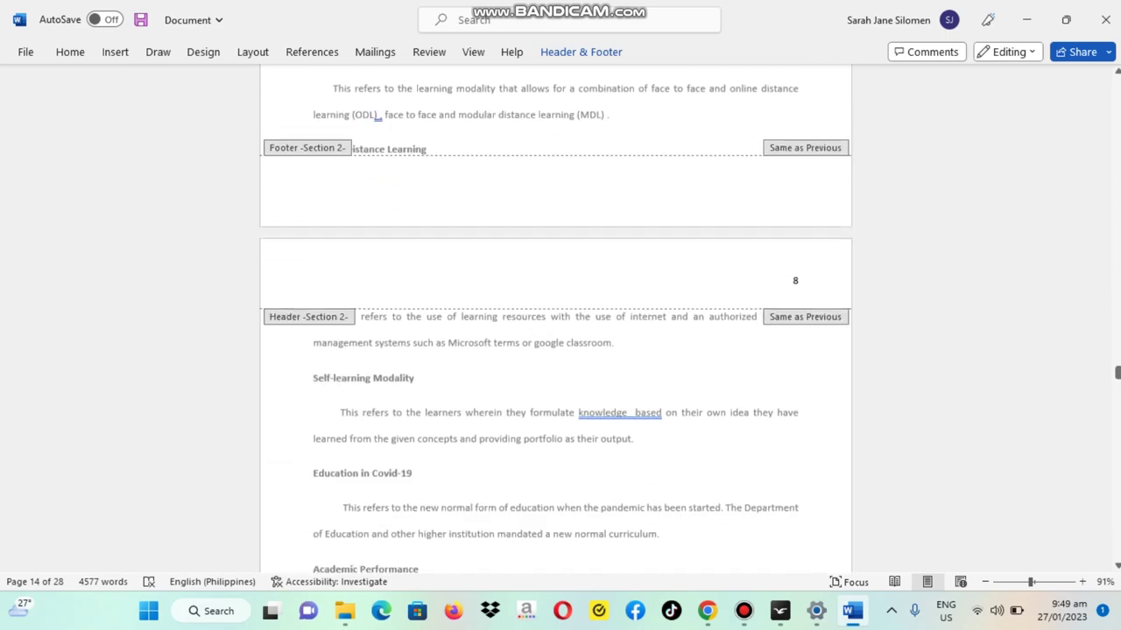
scroll(556, 324, down, 14)
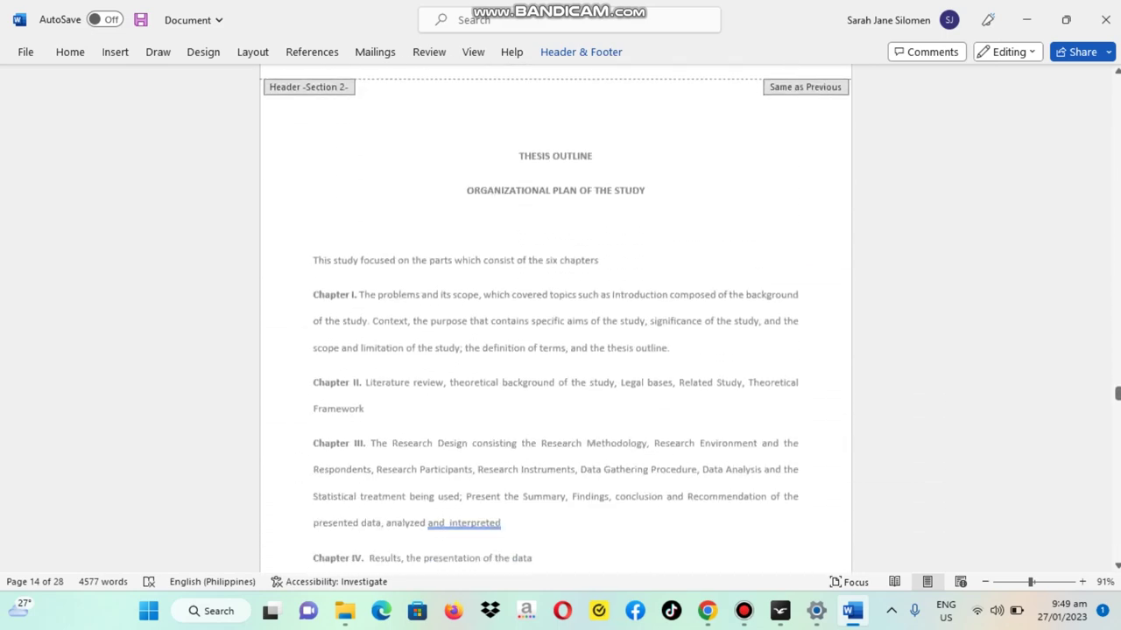
scroll(556, 324, down, 11)
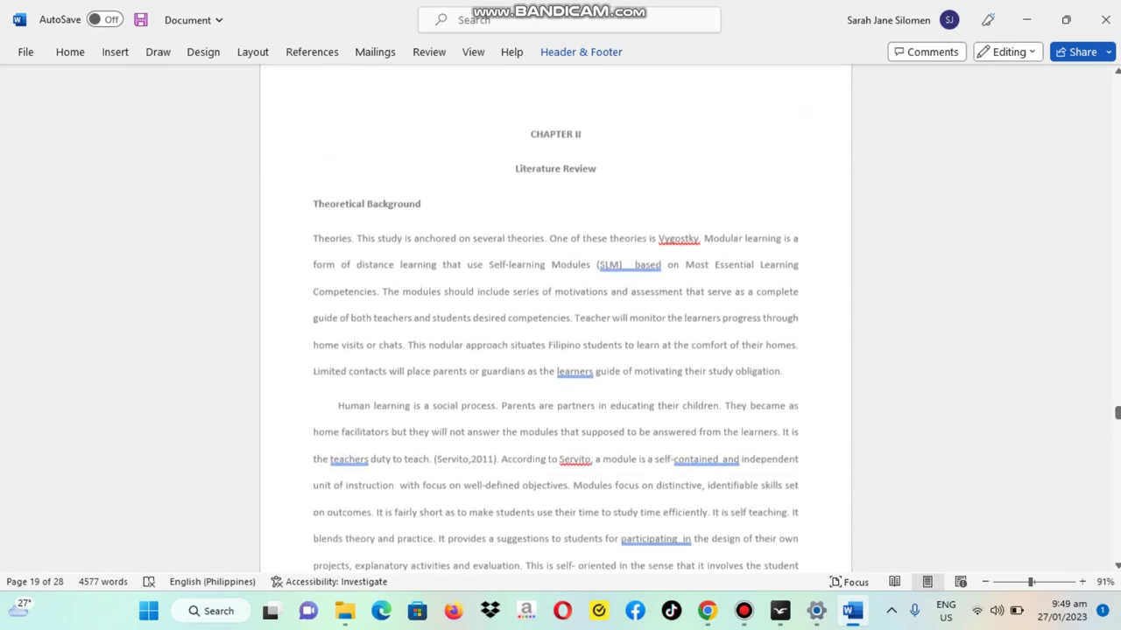
scroll(556, 323, down, 4)
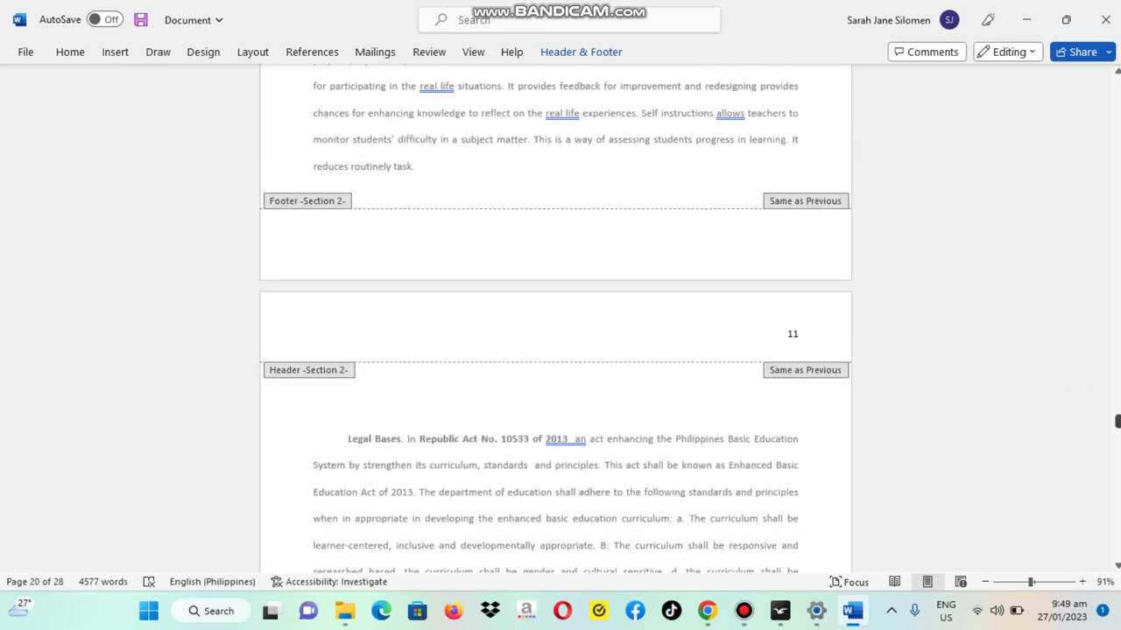
drag(1117, 421, 1118, 552)
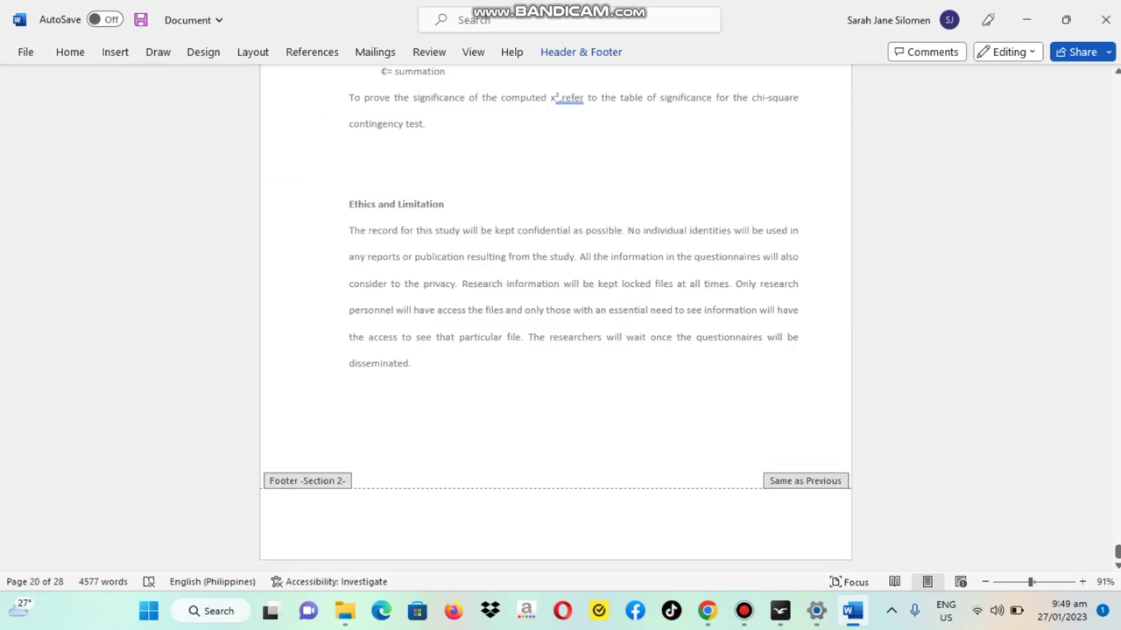
scroll(555, 324, up, 9)
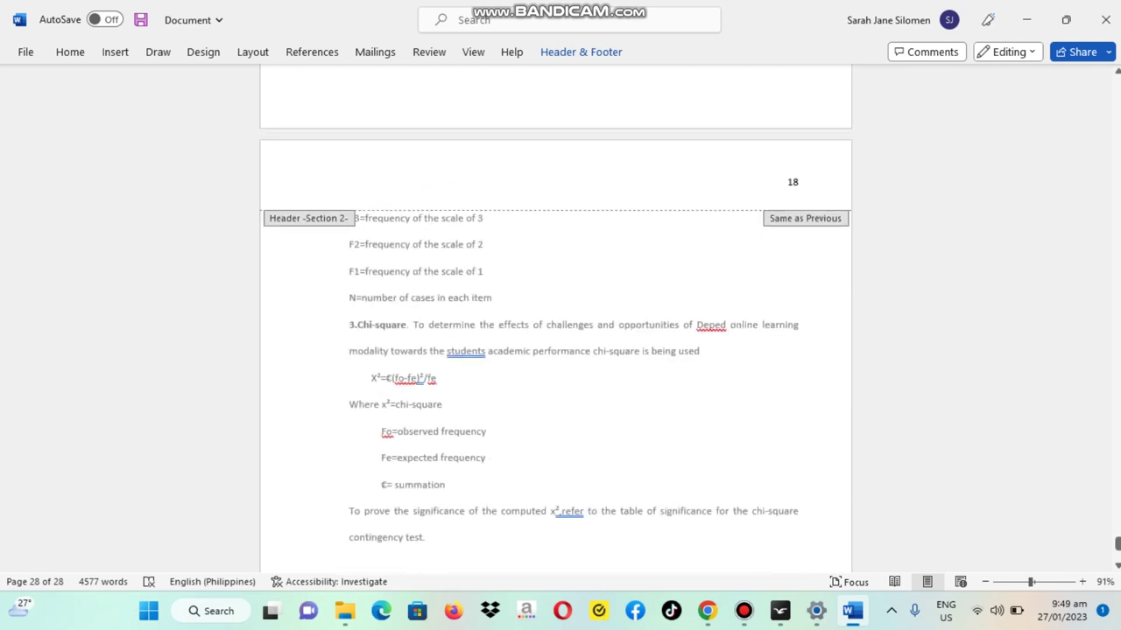
scroll(556, 324, up, 4)
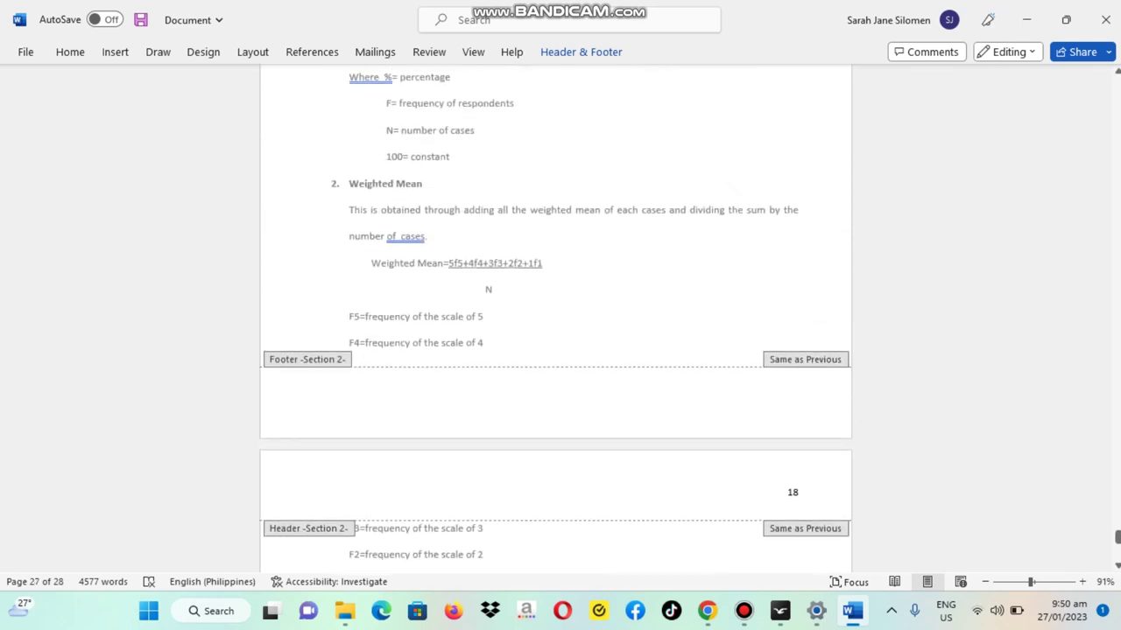